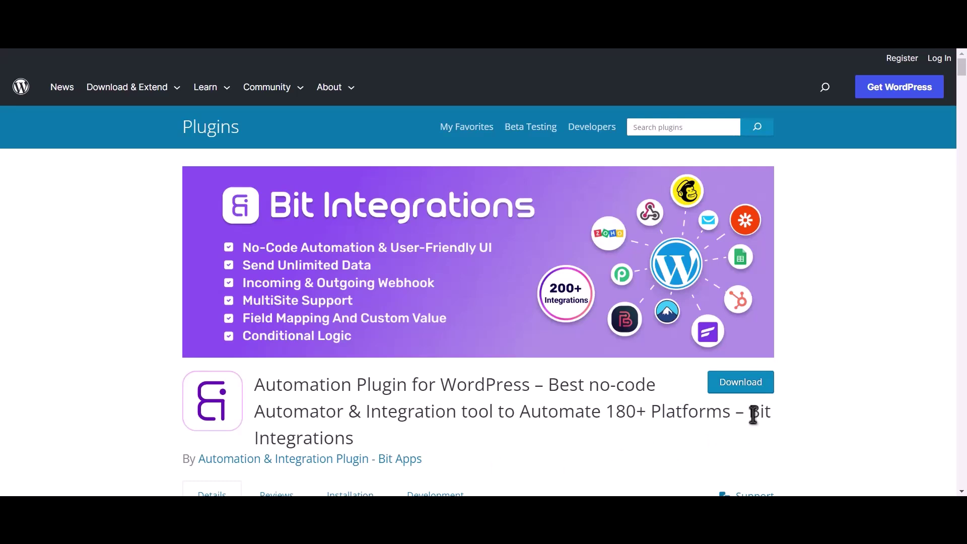
Step: Highlight 'Bit Integrations' on its WordPress.org page, then start a new integration in the site admin
left_click_drag(752, 414, 761, 434)
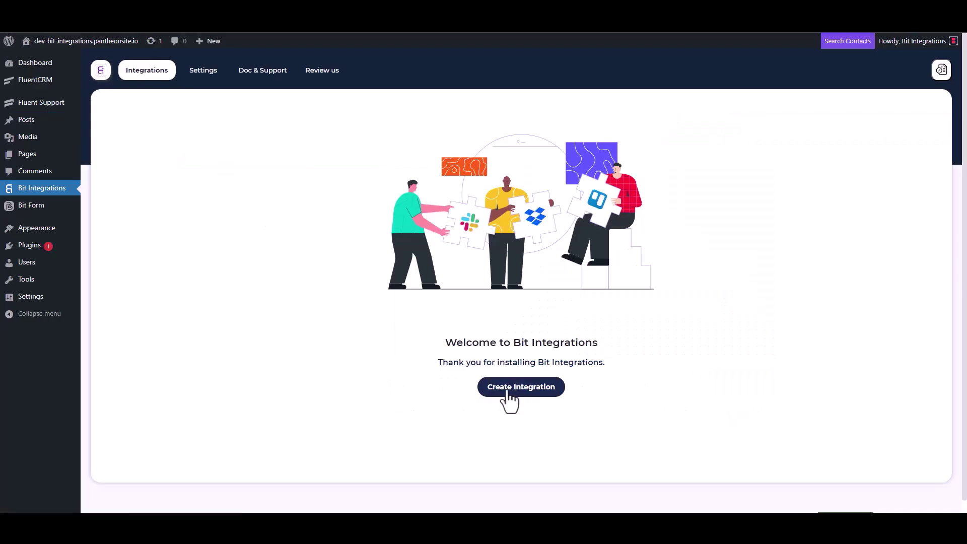
left_click(507, 391)
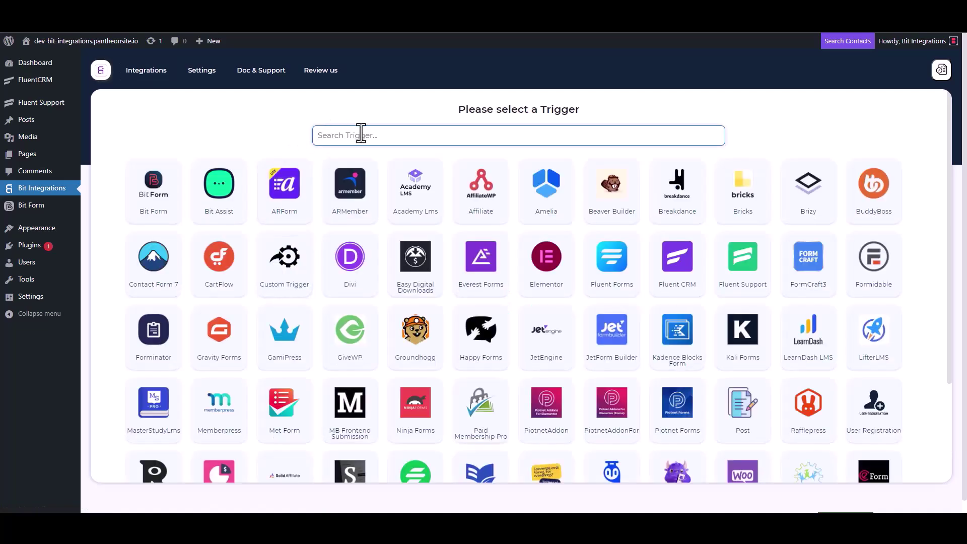
Step: Choose Fluent Support as the trigger, copy its webhook URL and start listening for test data
left_click(745, 278)
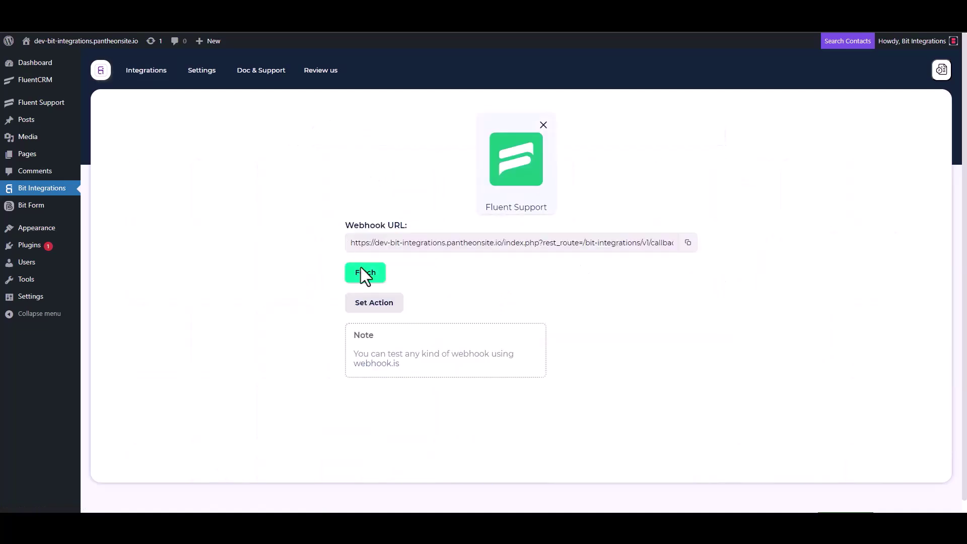
left_click(688, 243)
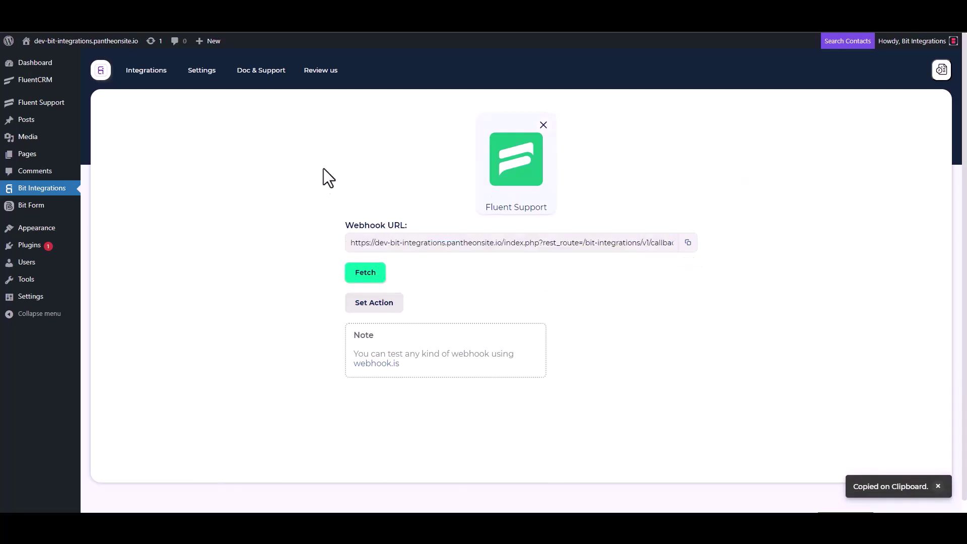
left_click(359, 278)
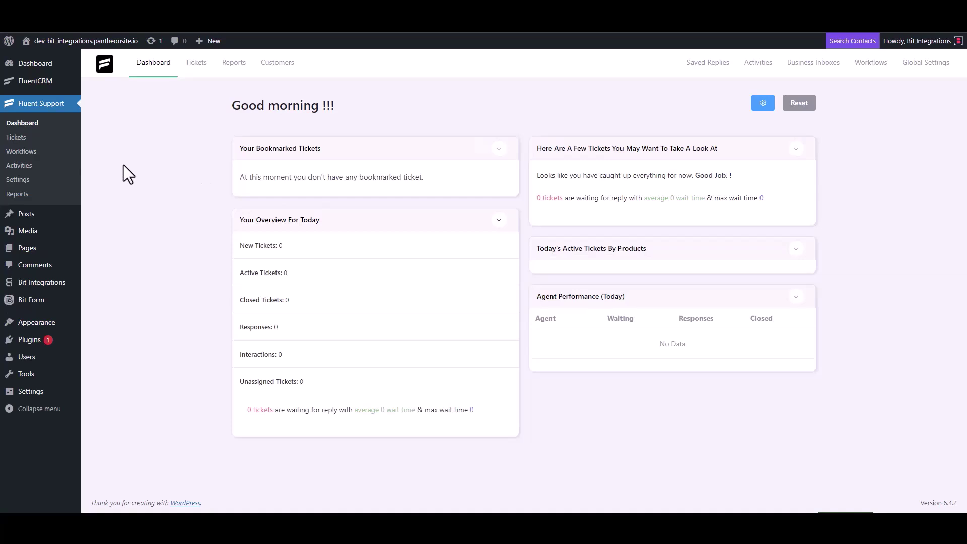
Step: Add a new Fluent Support workflow named 'Bit Integrations' with its type set to Automatic
left_click(36, 151)
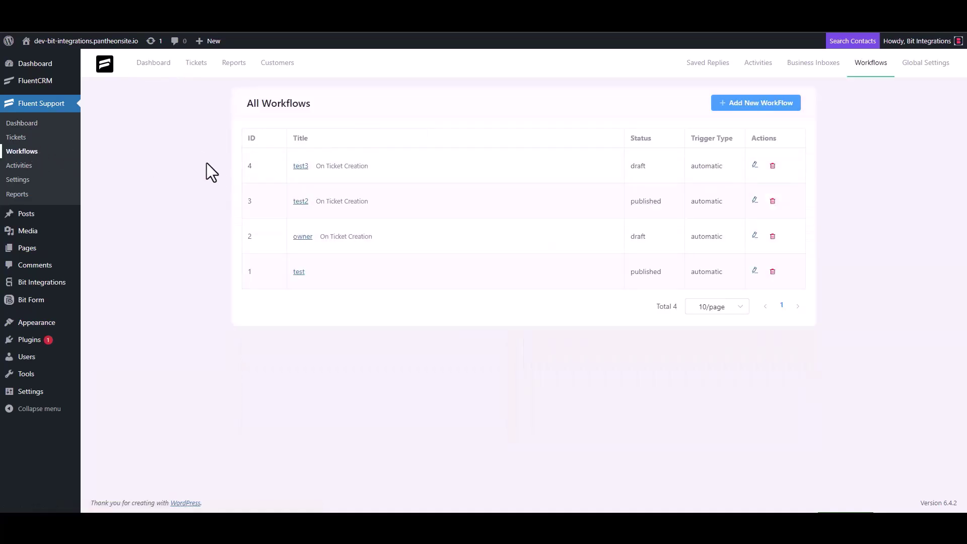
left_click(743, 105)
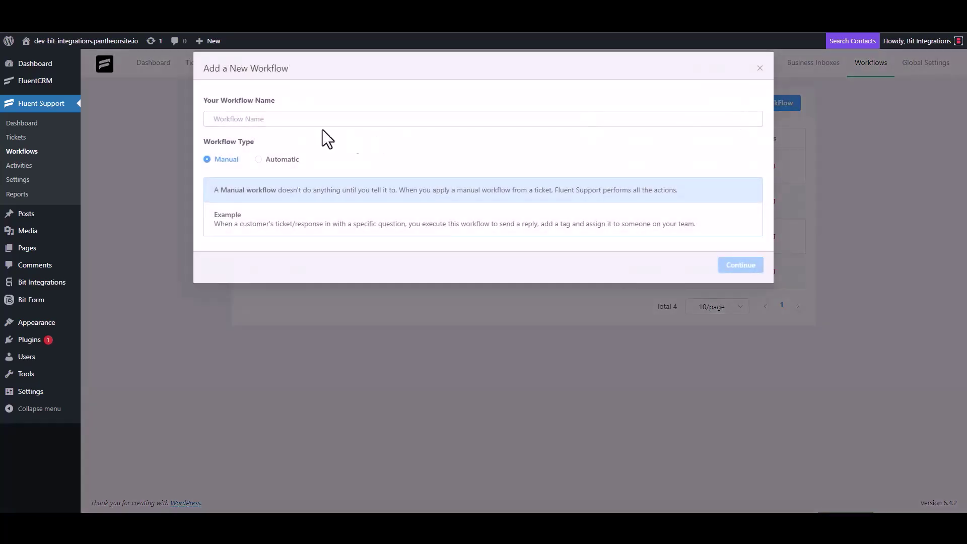
left_click(292, 121)
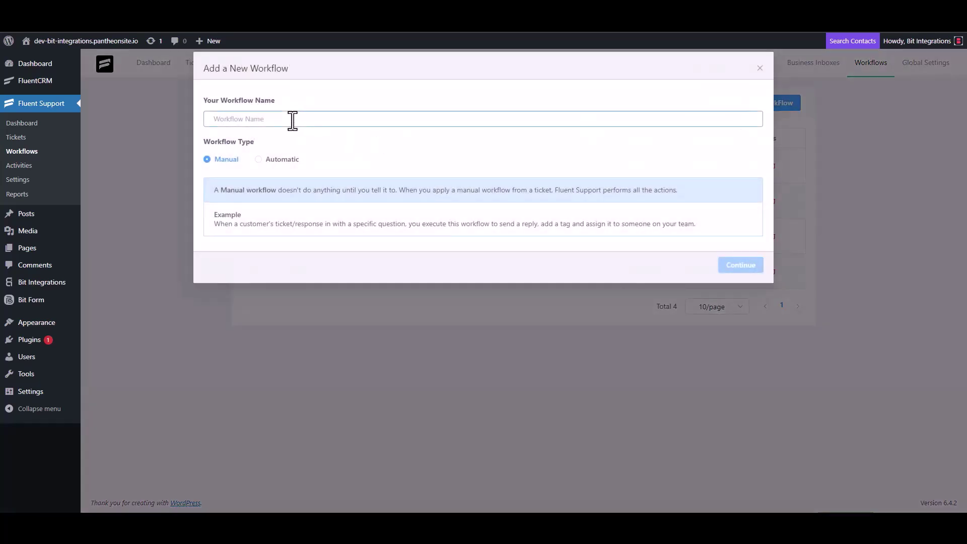
type("Bit Integrations")
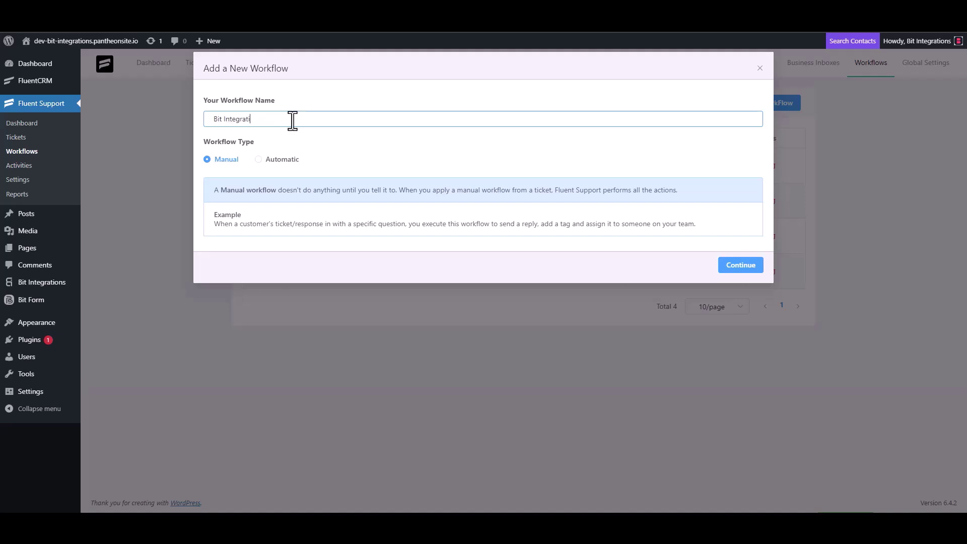
left_click(272, 159)
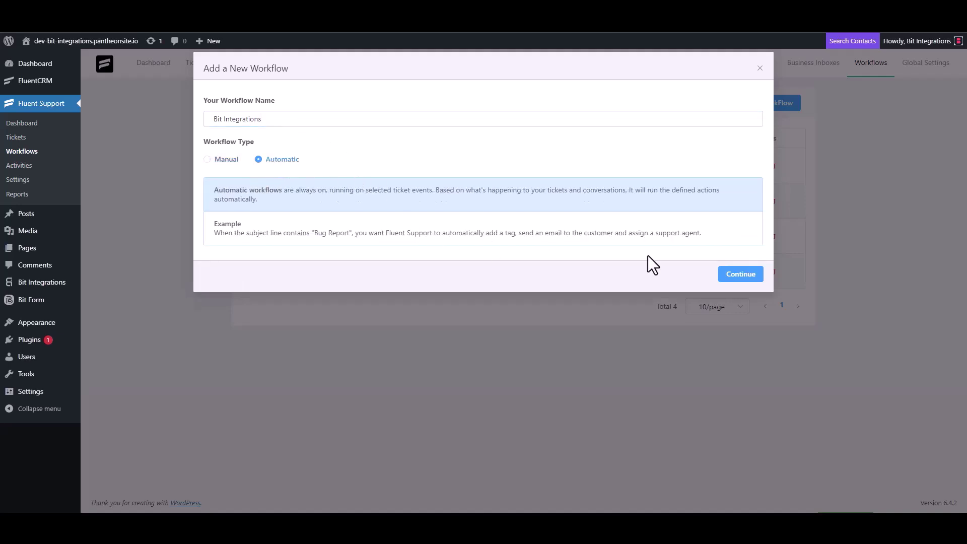
Step: Create the workflow and set its trigger to On Ticket Creation
left_click(738, 274)
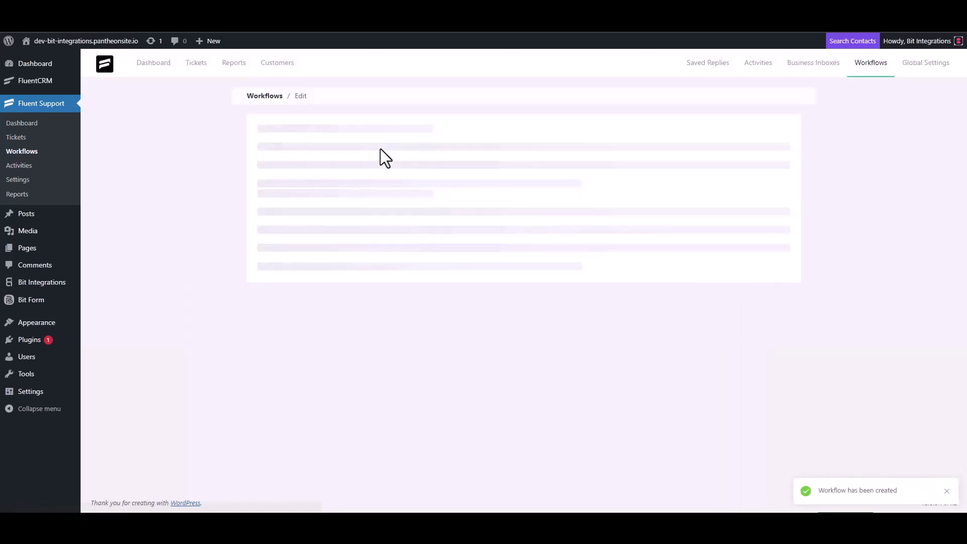
left_click(300, 214)
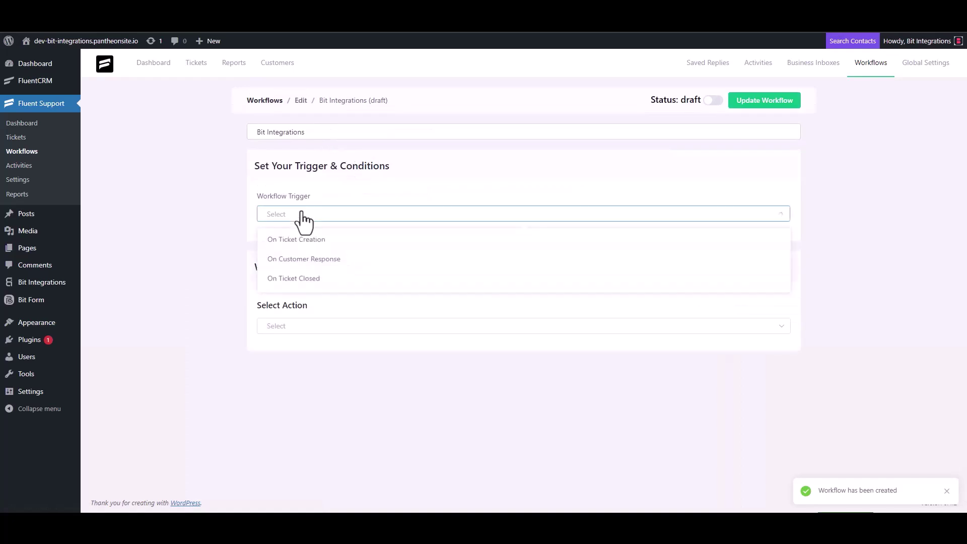
left_click(299, 244)
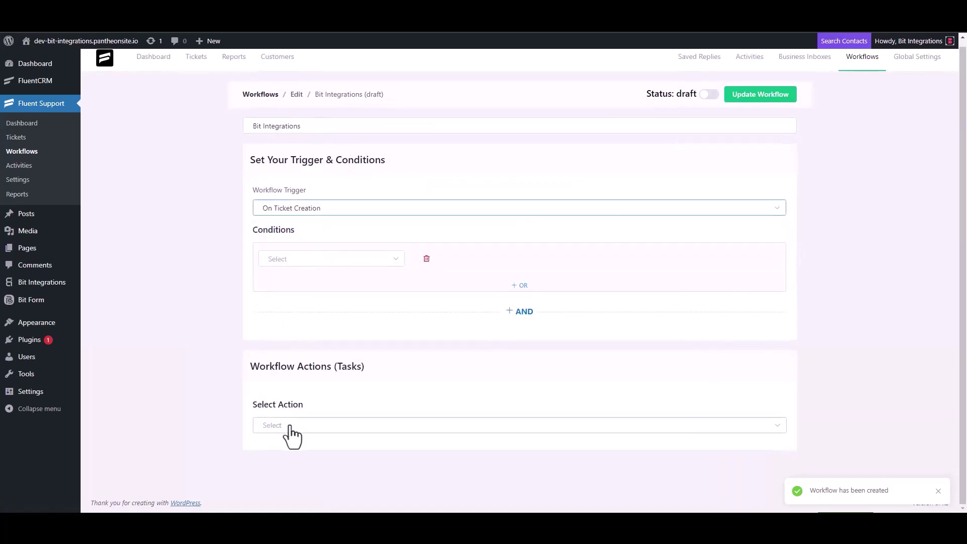
Step: Add a Trigger Outgoing Webhook action pointed at the copied webhook URL
left_click(284, 428)
scroll(310, 314, "down", 3)
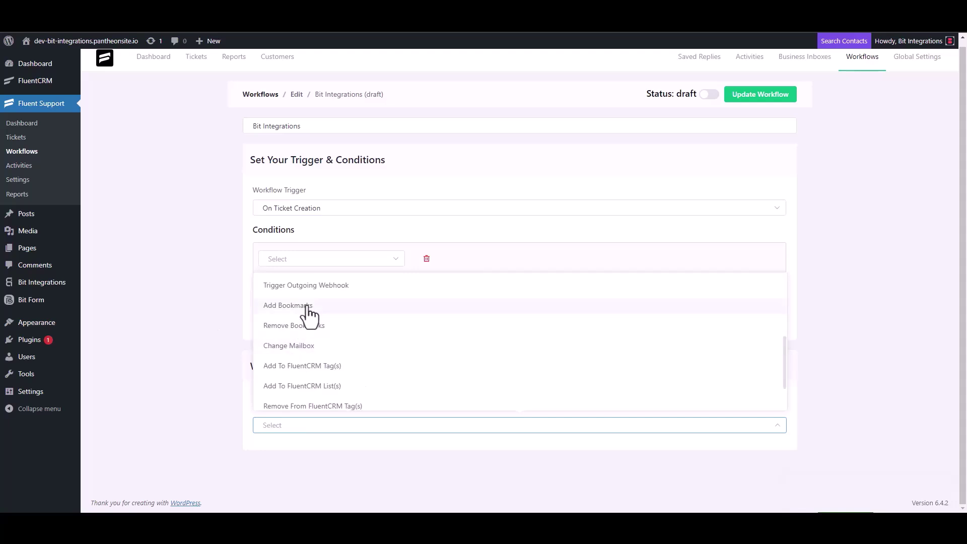
left_click(335, 290)
scroll(235, 289, "down", 4)
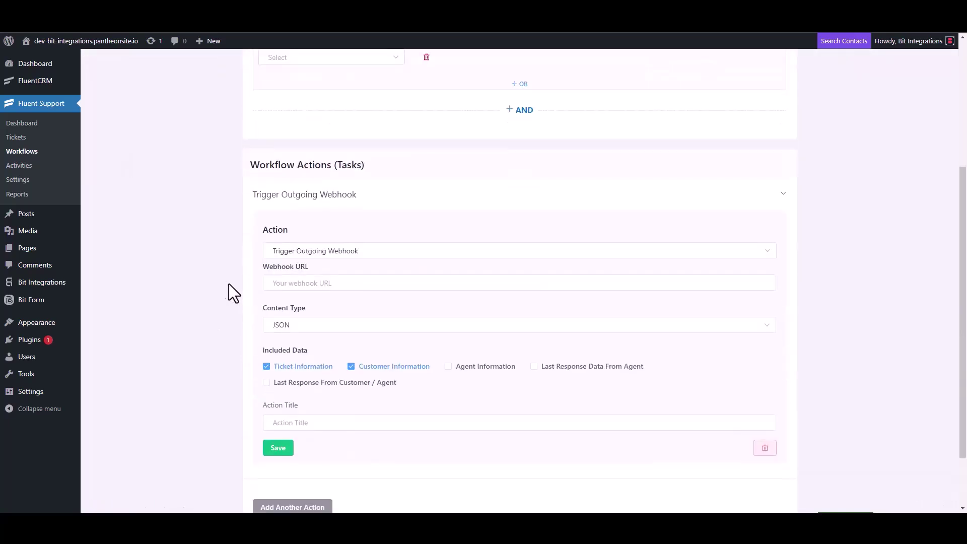
left_click(328, 285)
key("ctrl+v")
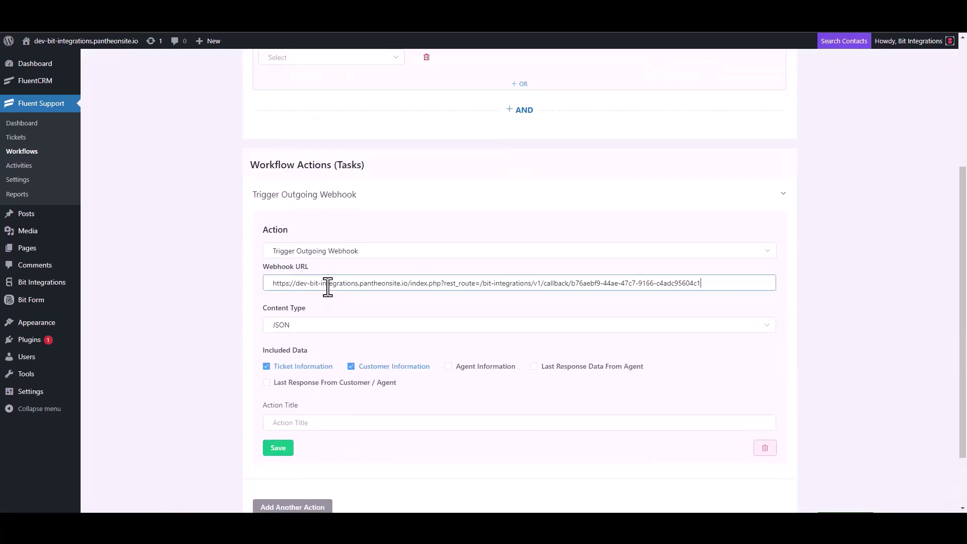
Step: Title the webhook action 'Bit Integrations', save it, and publish the workflow
scroll(343, 336, "down", 2)
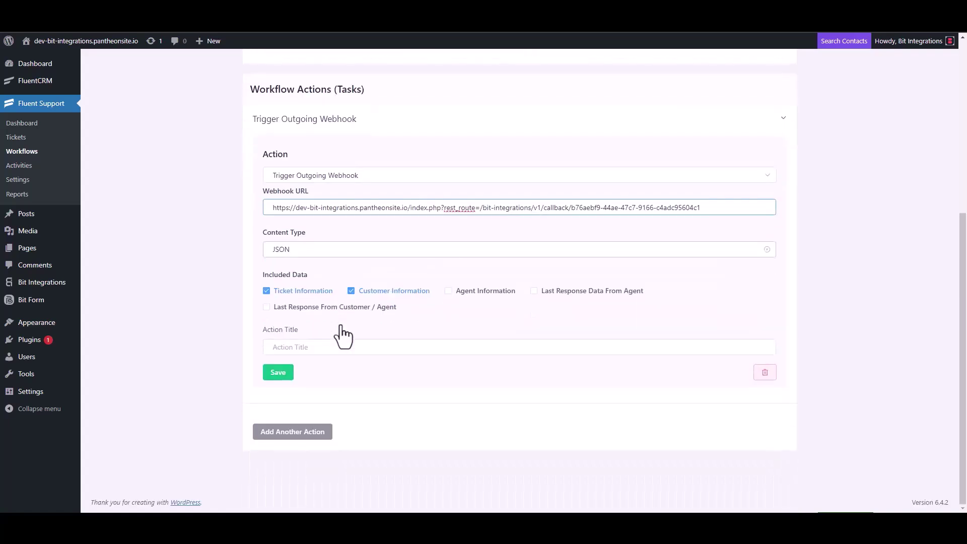
left_click(301, 347)
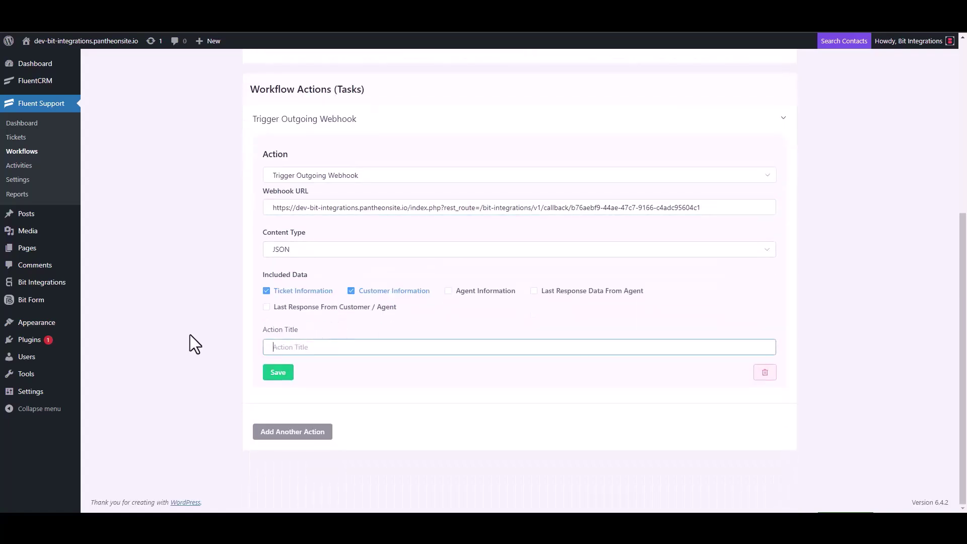
type("Bit Integrations")
left_click(277, 375)
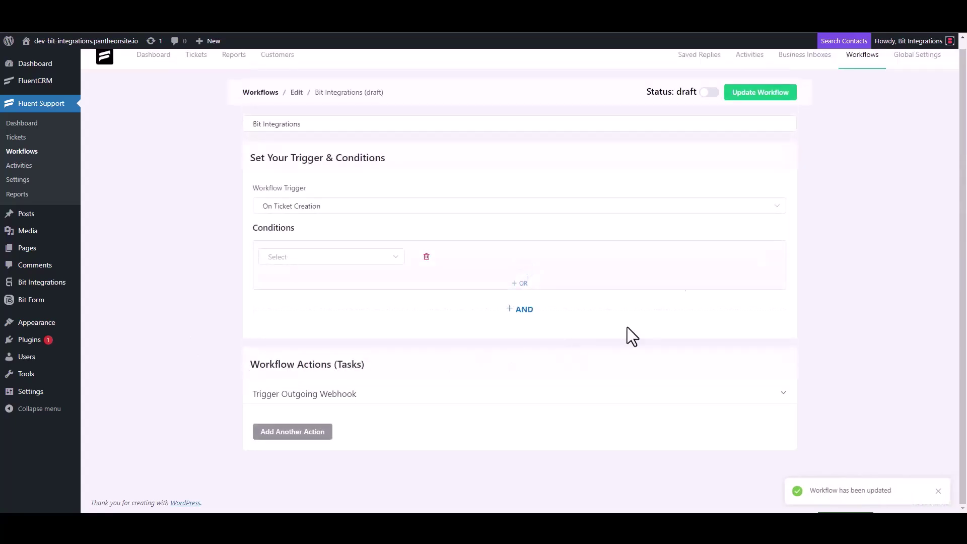
left_click(712, 95)
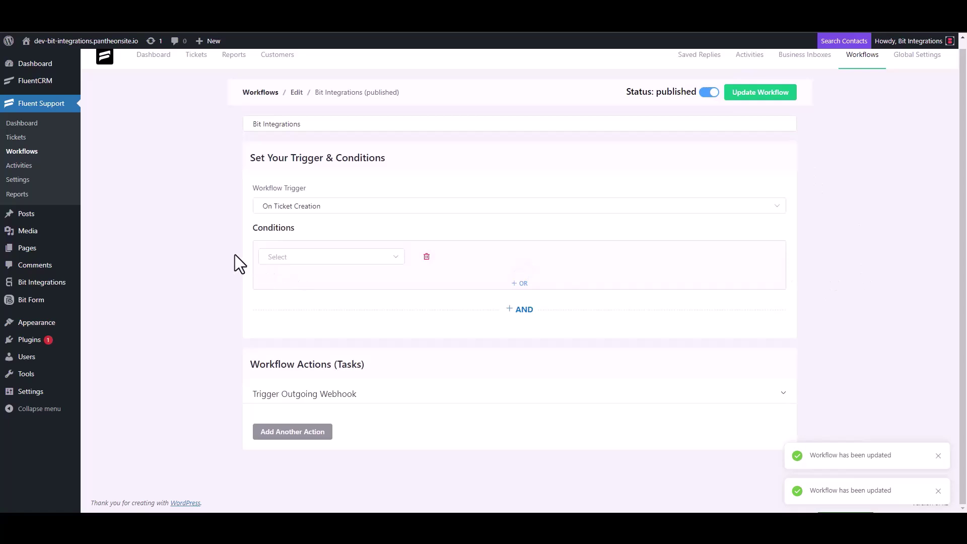
Step: Start a new ticket and, after searching contacts for 'te', opt to create a new contact
left_click(16, 137)
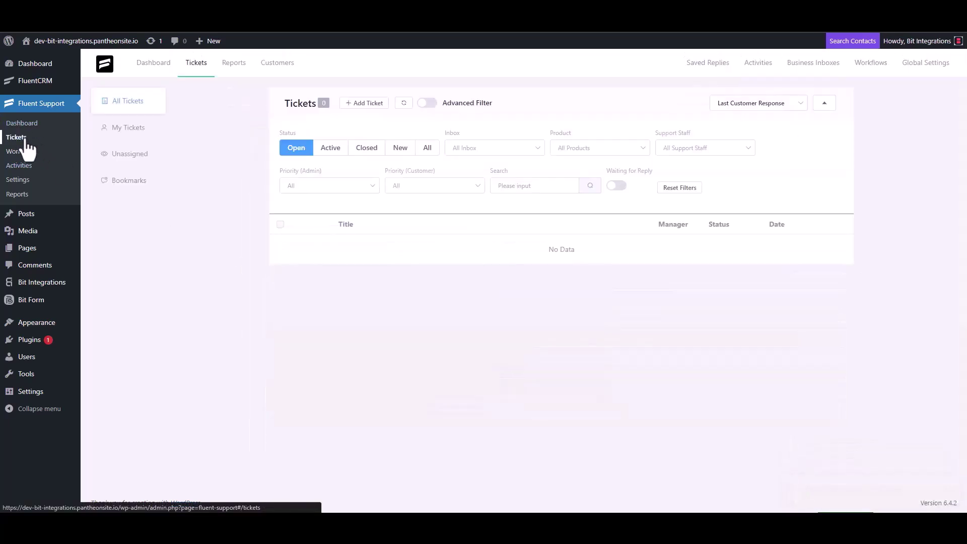
left_click(362, 103)
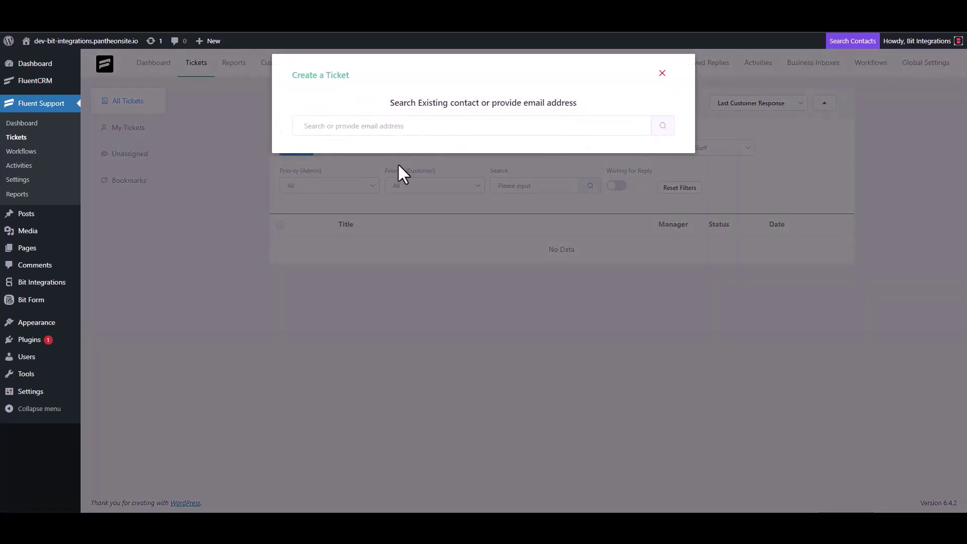
left_click(395, 129)
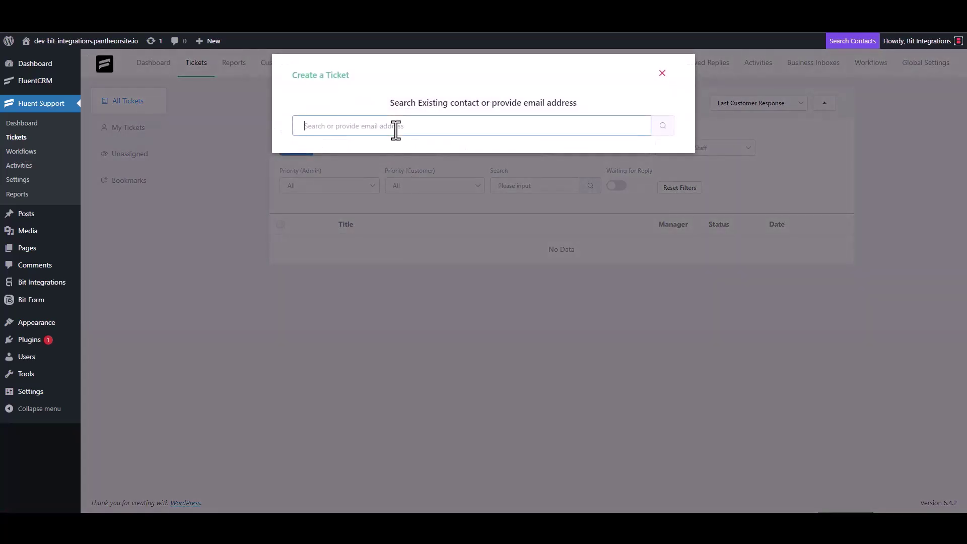
type("test@gmail.com")
left_click(662, 126)
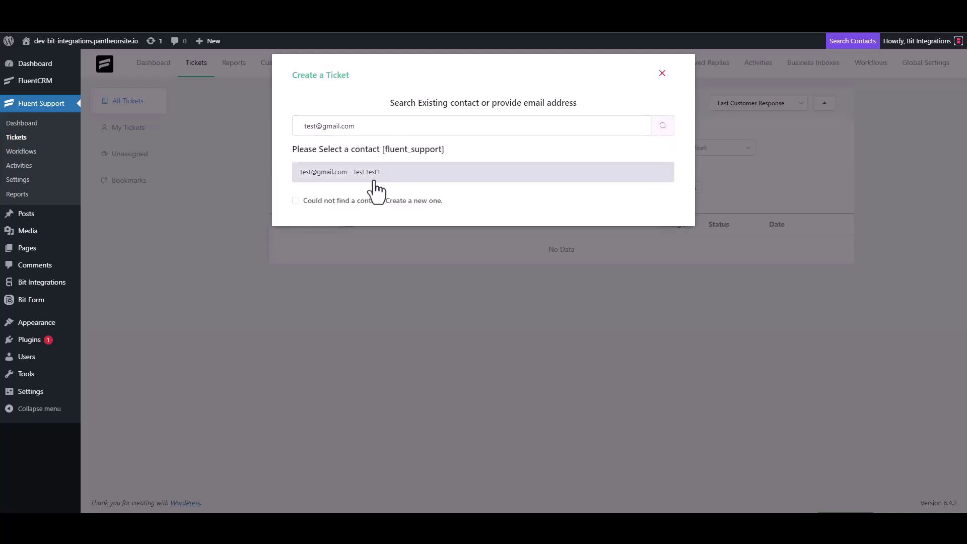
left_click(296, 200)
Step: Enter the new contact's name and email, then create a ticket with subject and details 'test'
left_click(337, 198)
type("test3")
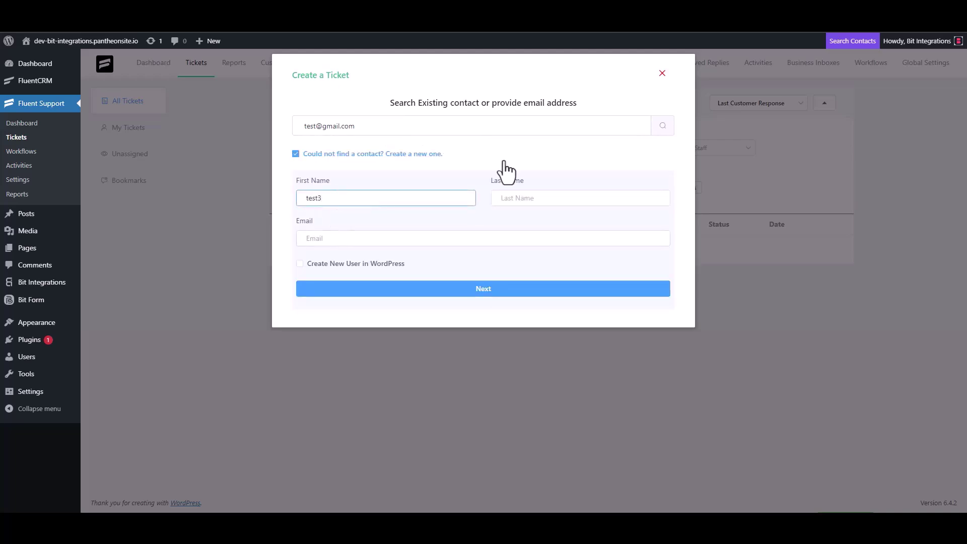
left_click(344, 239)
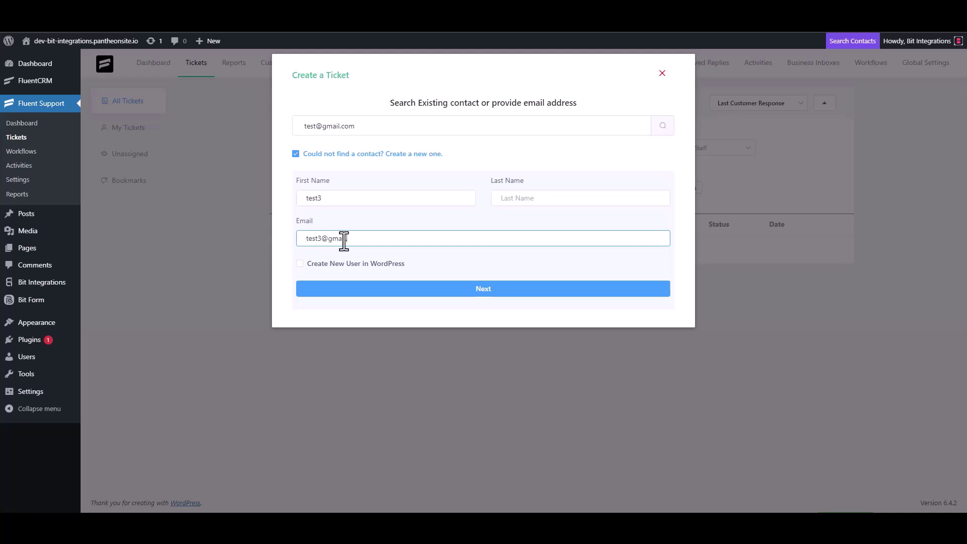
left_click(497, 290)
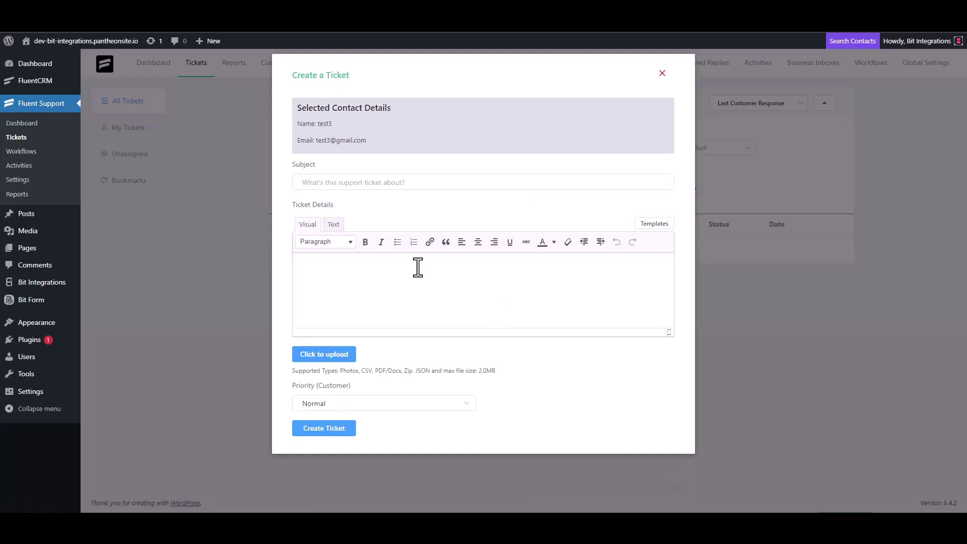
type("test")
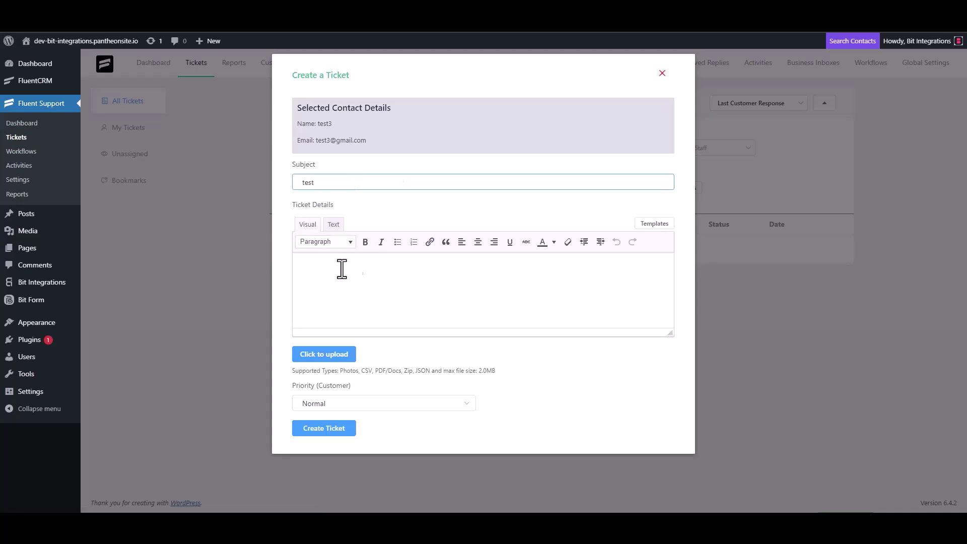
left_click(341, 270)
type("test")
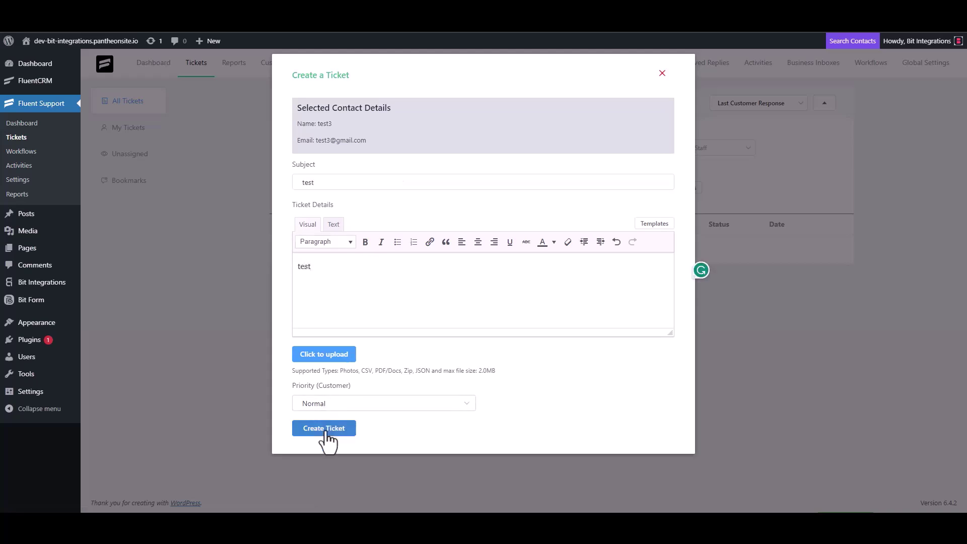
left_click(323, 428)
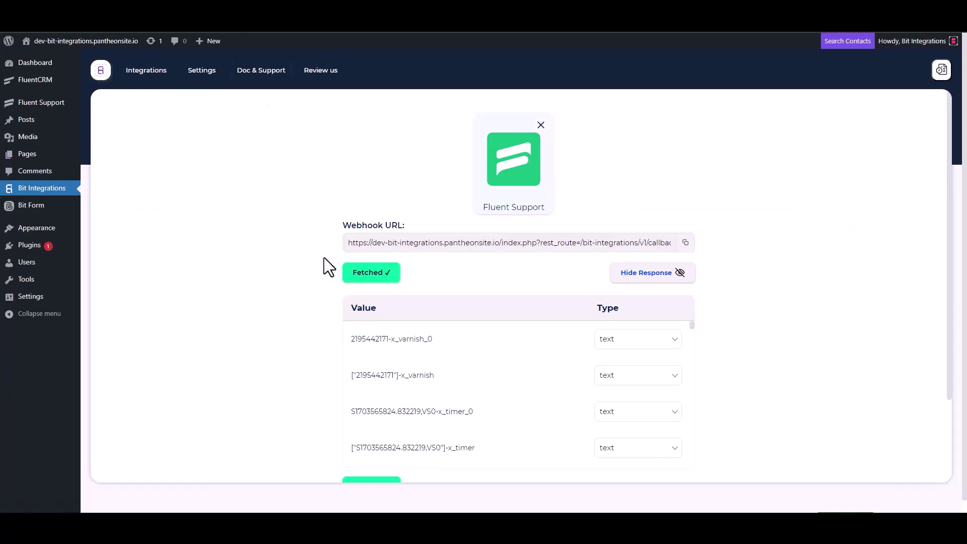
Step: Scroll through the Fluent Support ticket data fetched into Bit Integrations
scroll(450, 360, "down", 3)
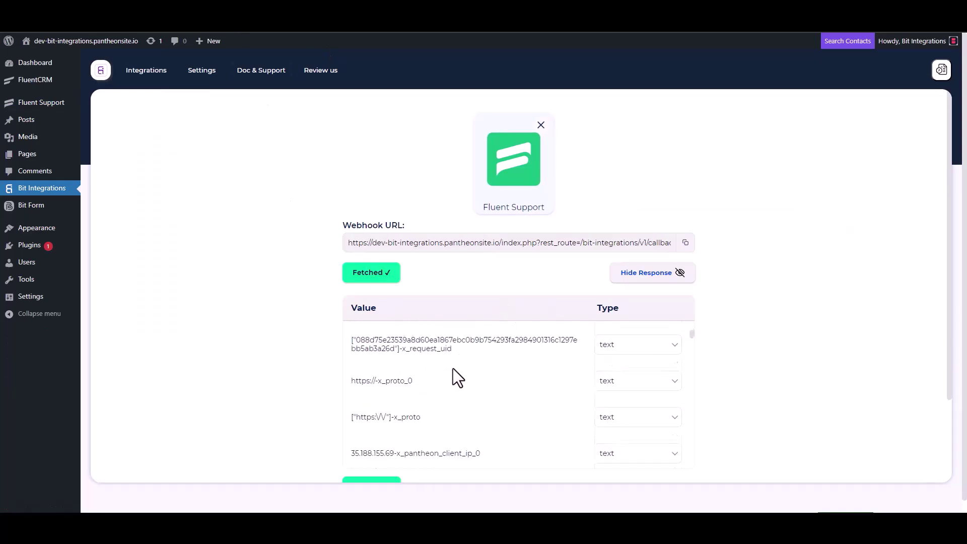
scroll(325, 390, "down", 2)
scroll(453, 267, "down", 5)
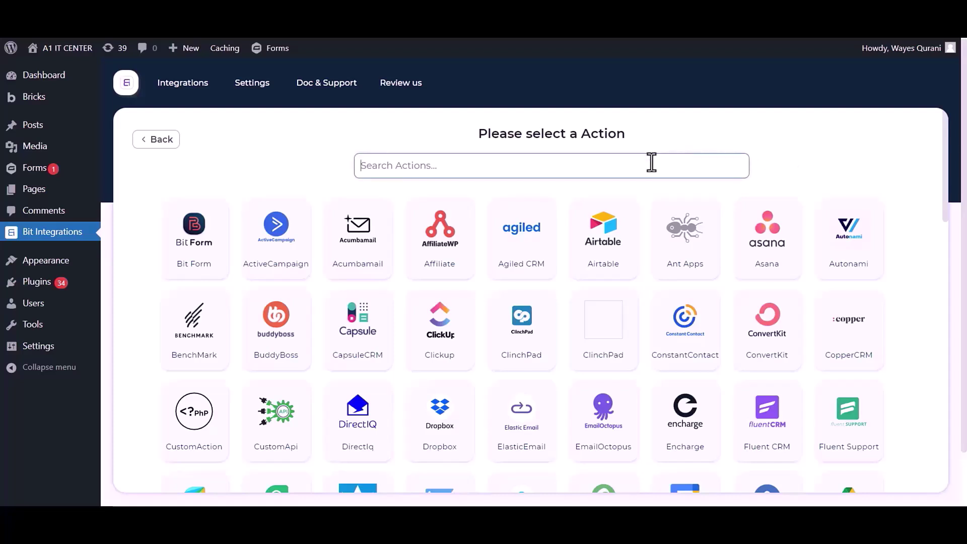
Step: Search 'Whatsap', select WhatsApp as the action, and highlight its four integration settings fields
type("Whatsapp")
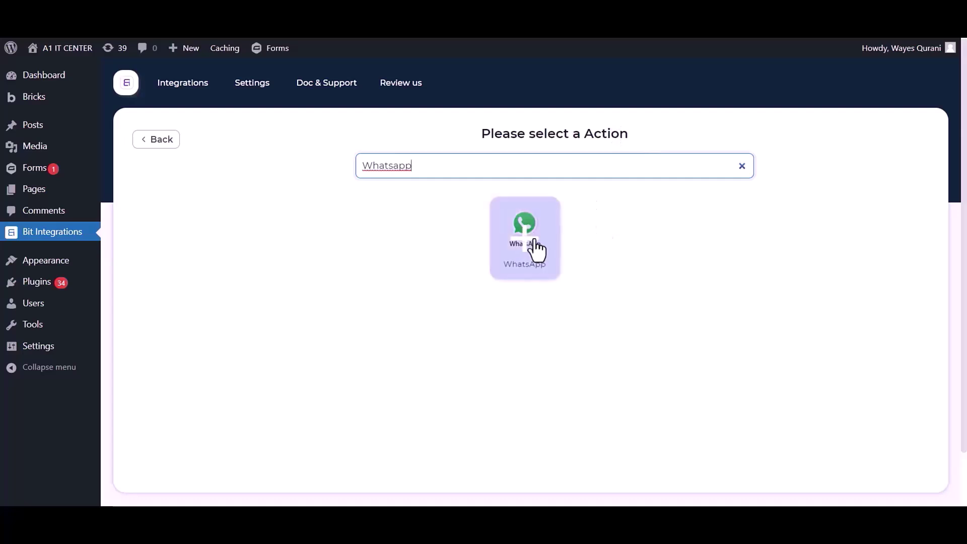
left_click(533, 248)
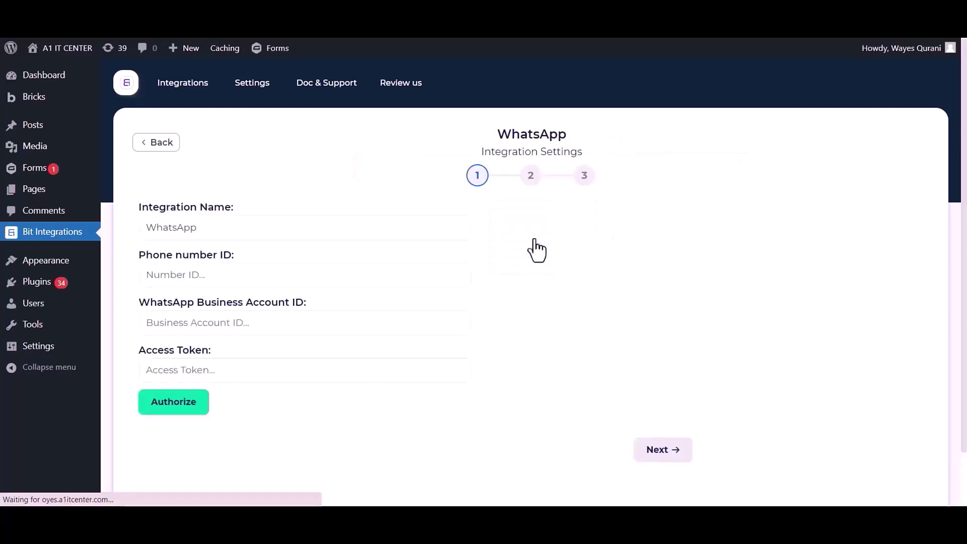
left_click_drag(257, 206, 136, 207)
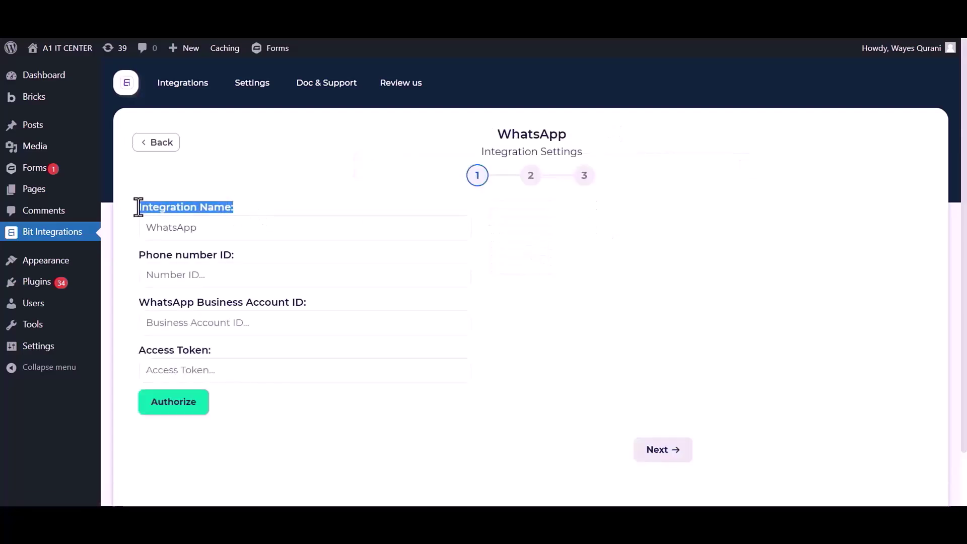
left_click_drag(198, 223, 235, 258)
left_click_drag(136, 302, 303, 301)
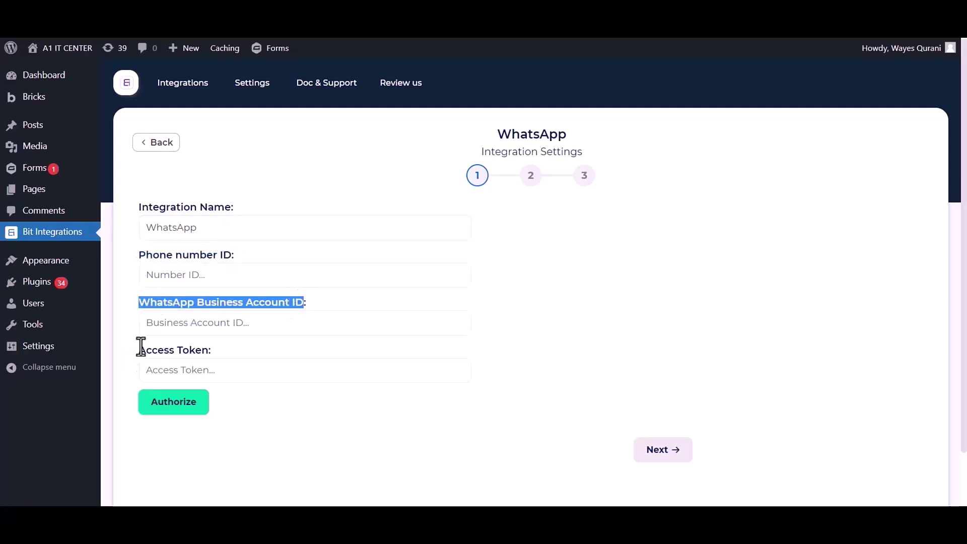
left_click_drag(138, 349, 227, 350)
left_click(305, 409)
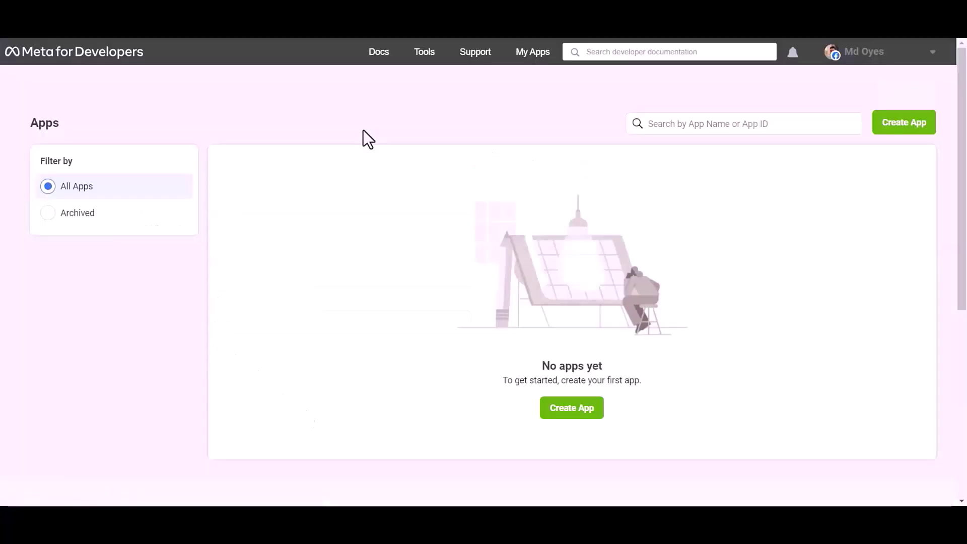
Step: Create a Business-type Meta app named 'Bit Integrations' under the Other use case, re-confirming the password
left_click(909, 126)
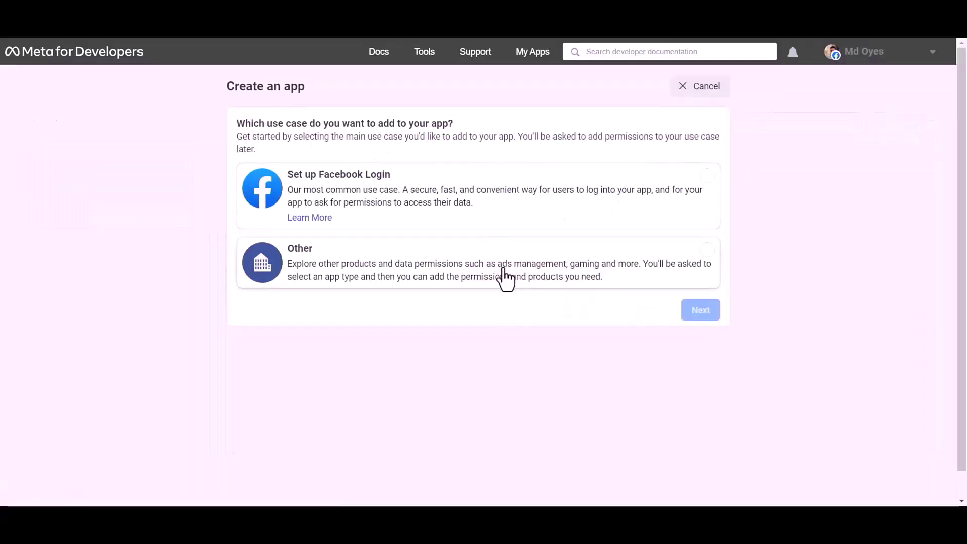
left_click(505, 279)
left_click(702, 312)
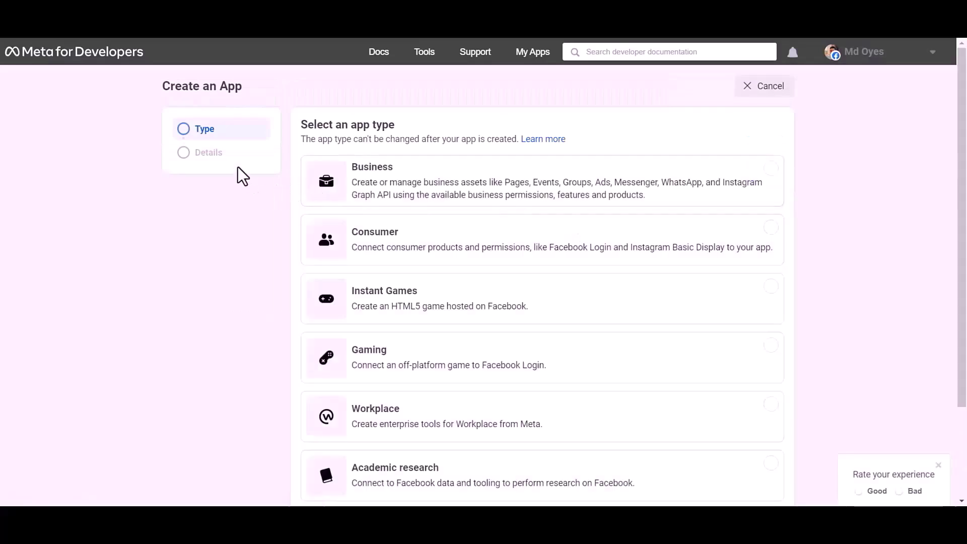
left_click(446, 195)
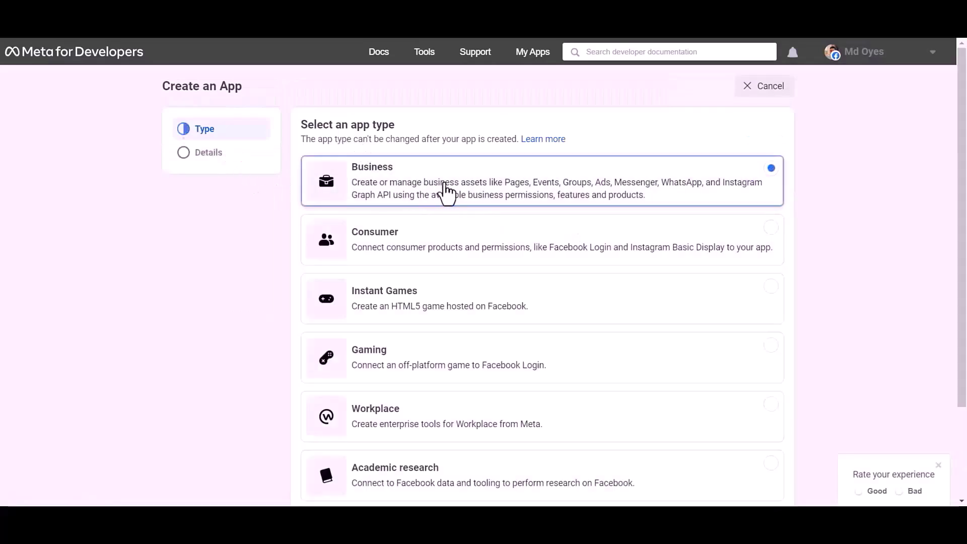
scroll(690, 192, "down", 2)
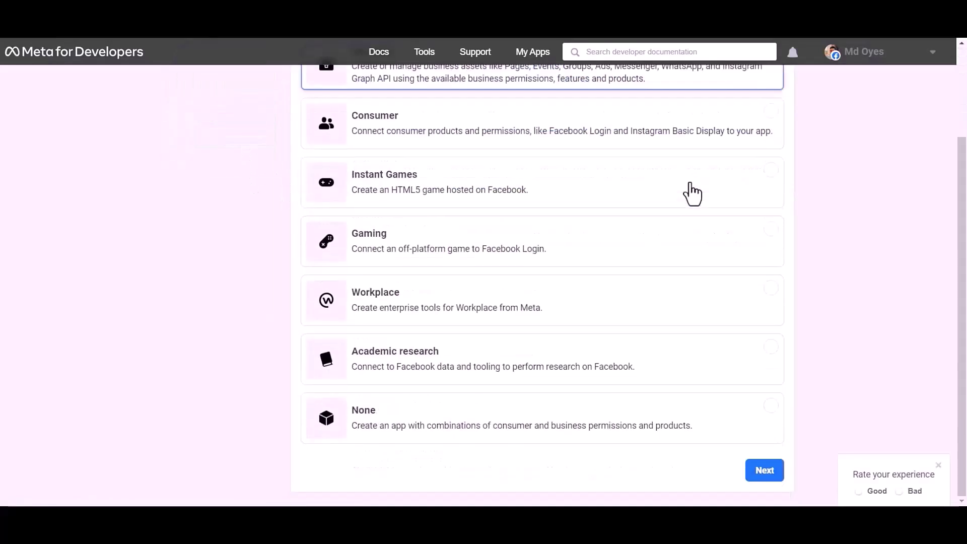
left_click(761, 473)
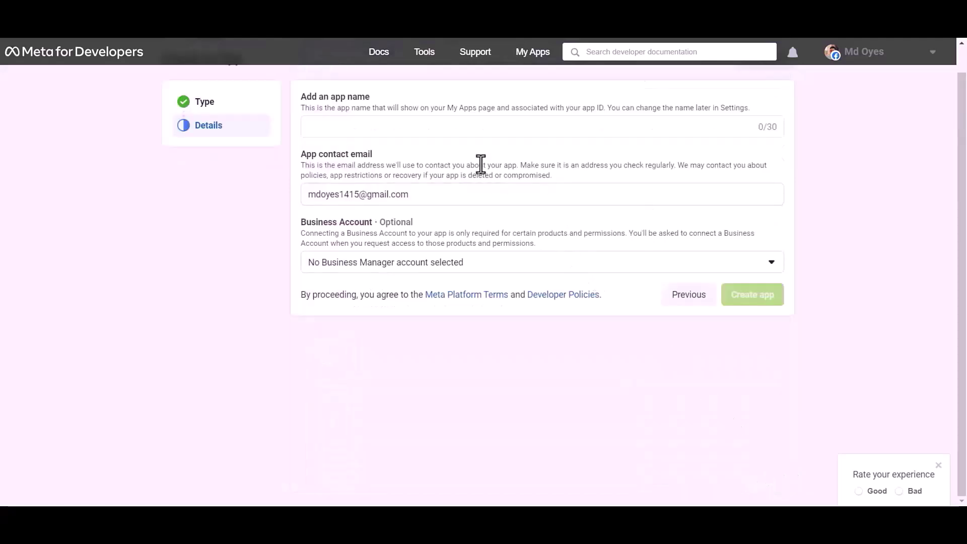
left_click(390, 126)
type("Bit")
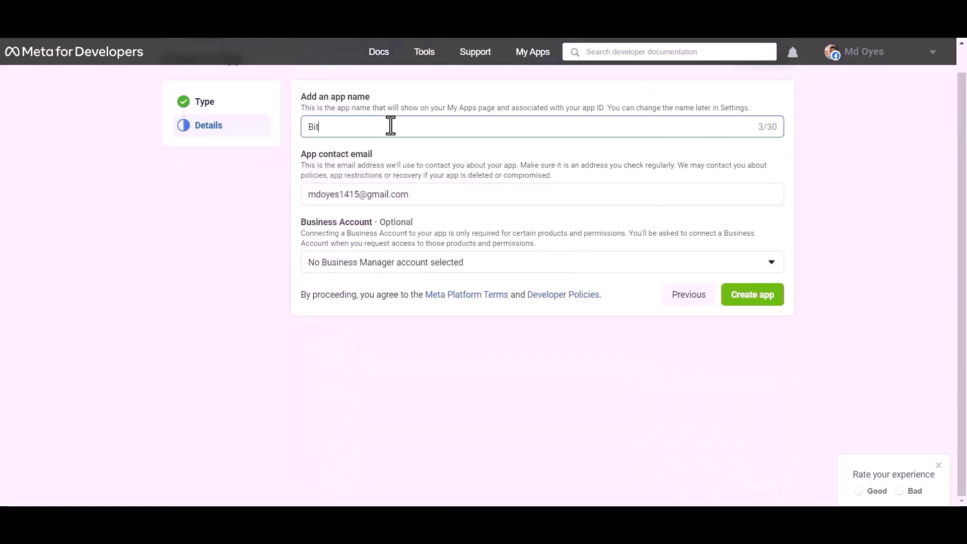
type(" Integrations")
left_click(752, 295)
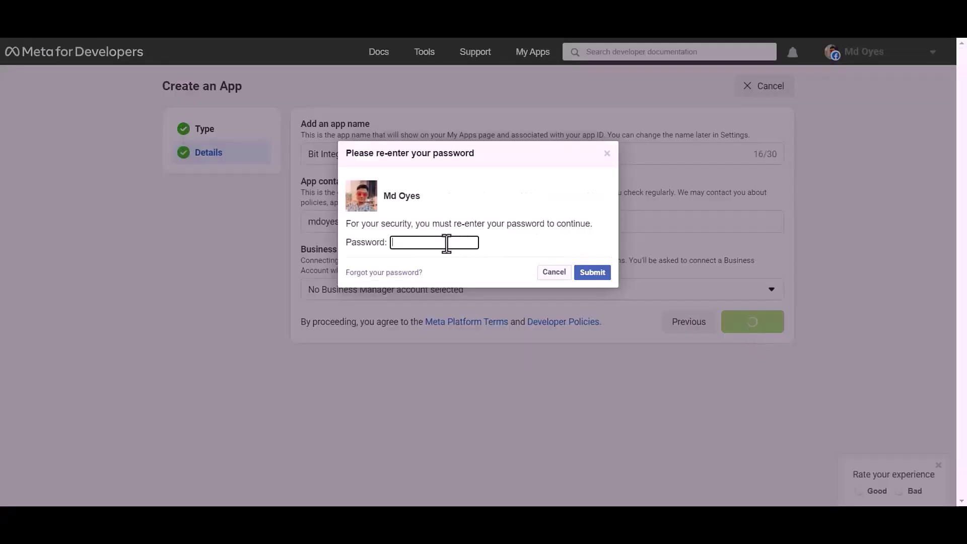
left_click(446, 243)
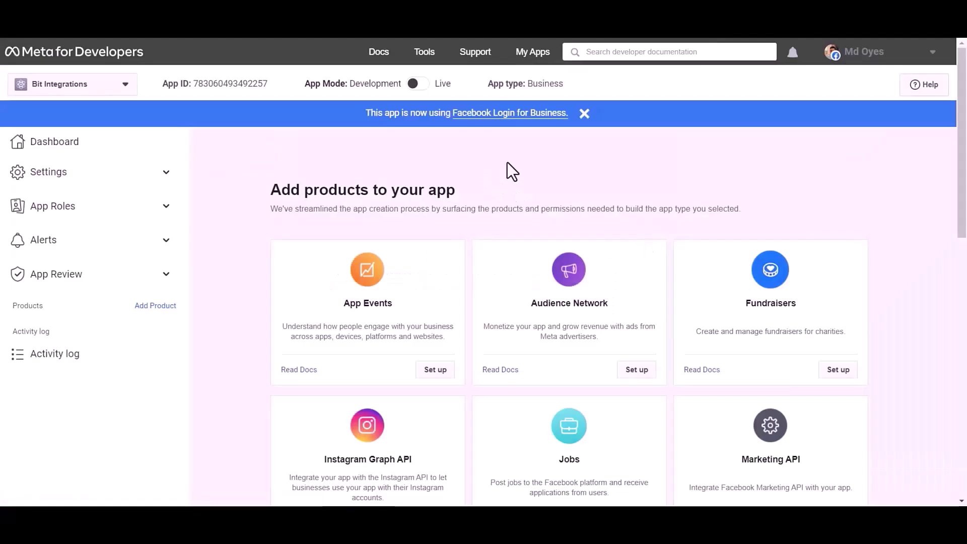
Step: Add the WhatsApp product with the Test Business account and open its Getting started page
scroll(523, 158, "down", 10)
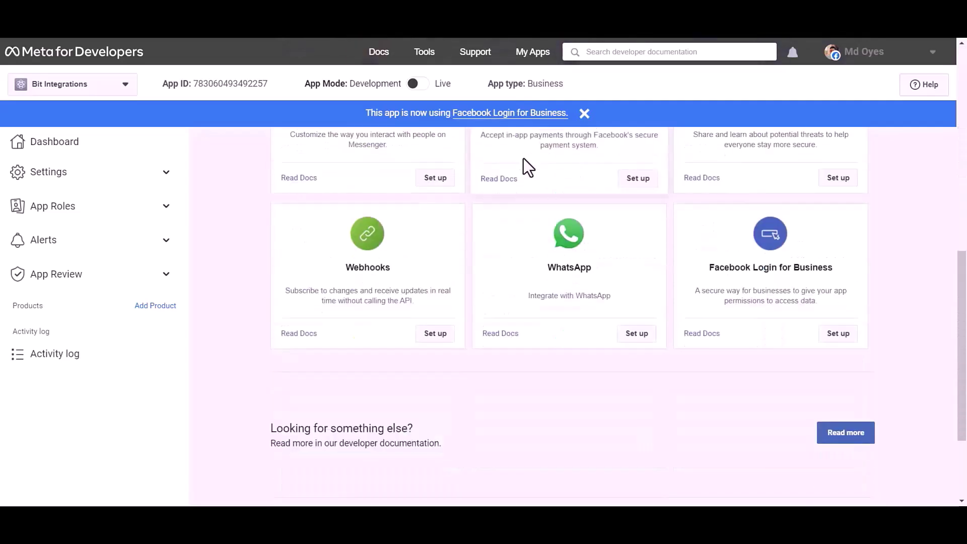
left_click(638, 335)
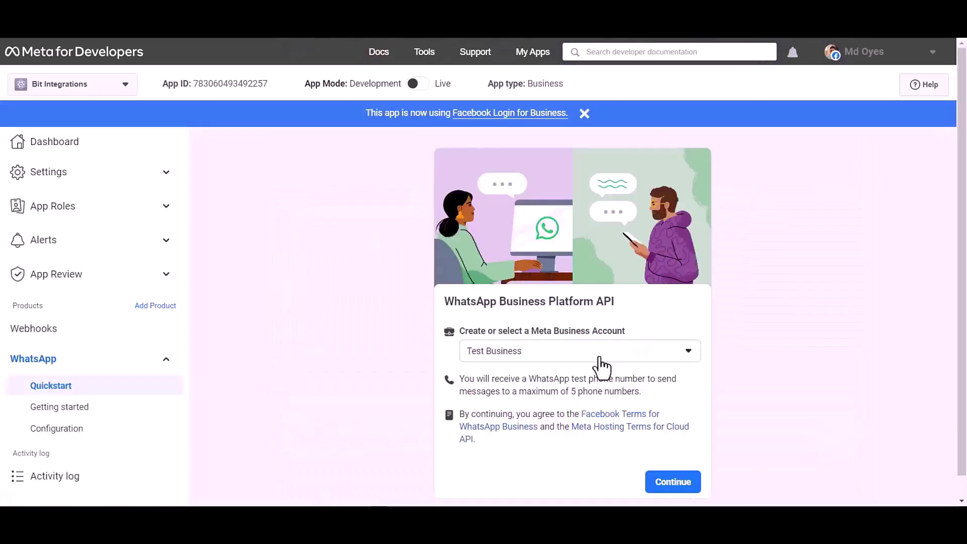
left_click(673, 483)
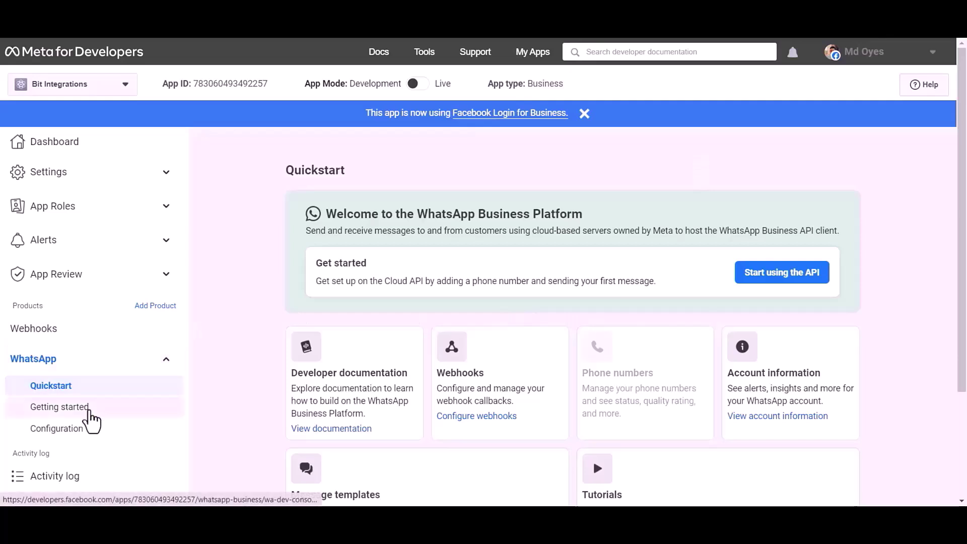
left_click(89, 411)
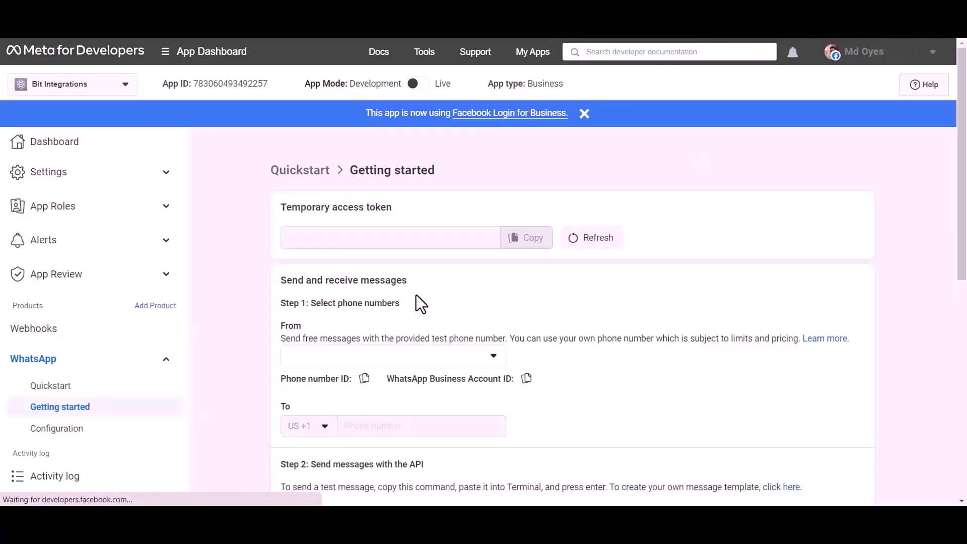
scroll(416, 294, "down", 1)
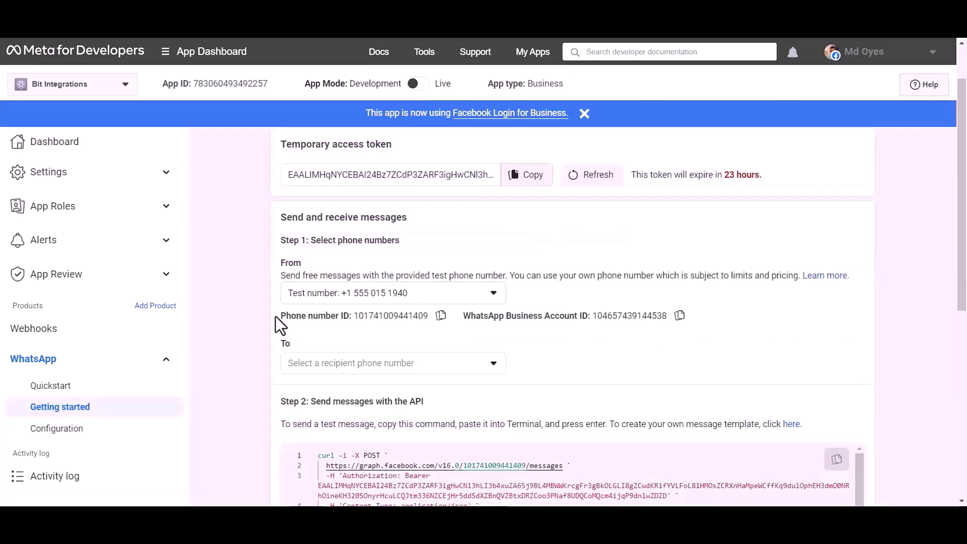
Step: Copy the test Phone number ID into the Bit Integrations Phone number ID field
left_click_drag(276, 317, 349, 321)
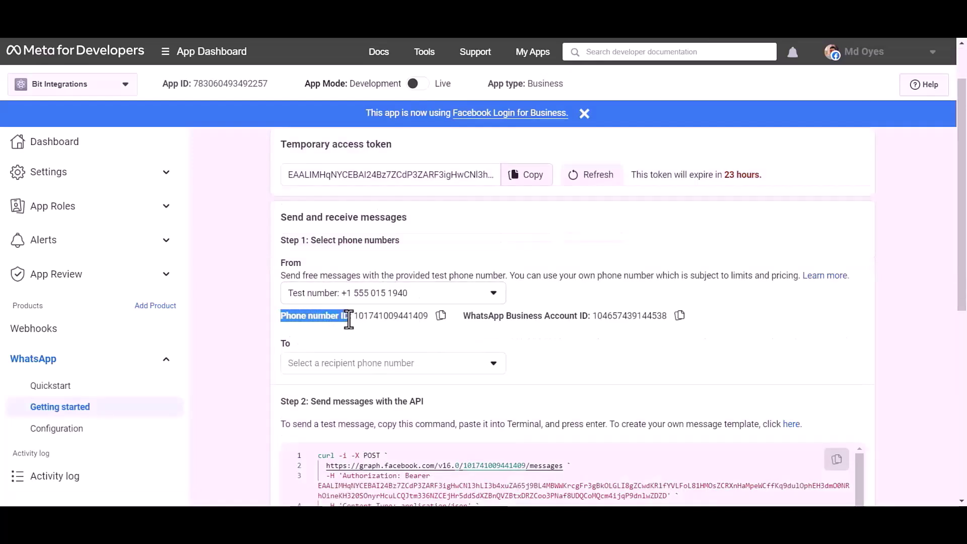
left_click_drag(461, 316, 587, 320)
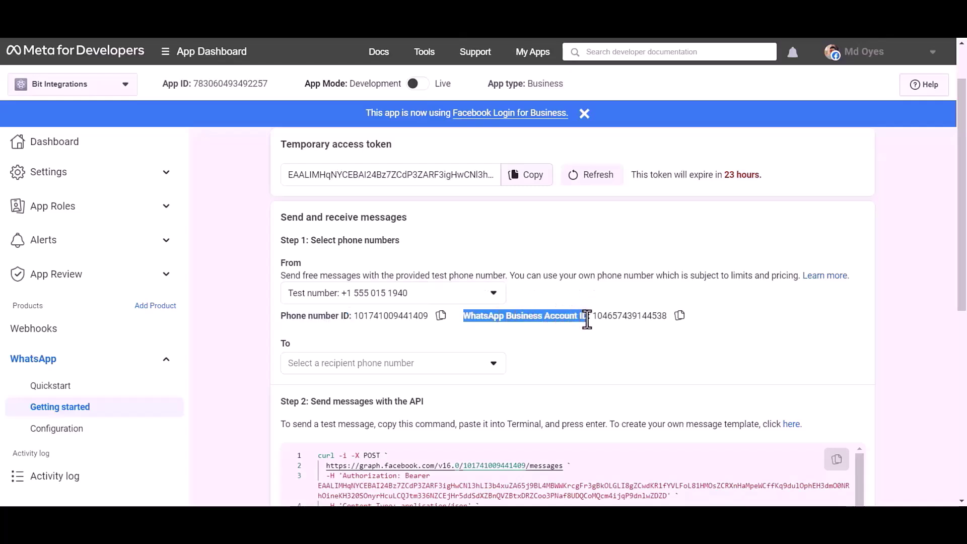
left_click(635, 337)
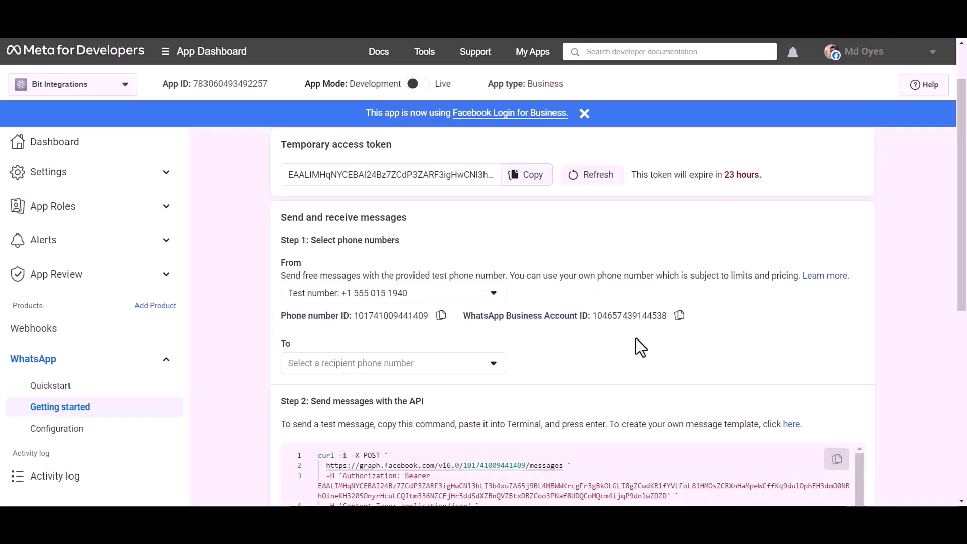
left_click(442, 317)
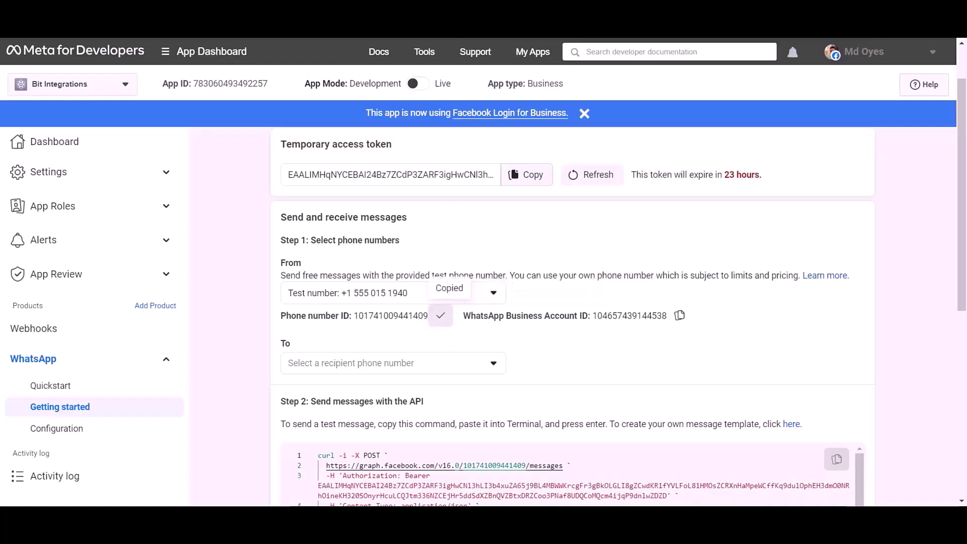
key("alt+Tab")
left_click(313, 282)
key("ctrl+v")
key("alt+Tab")
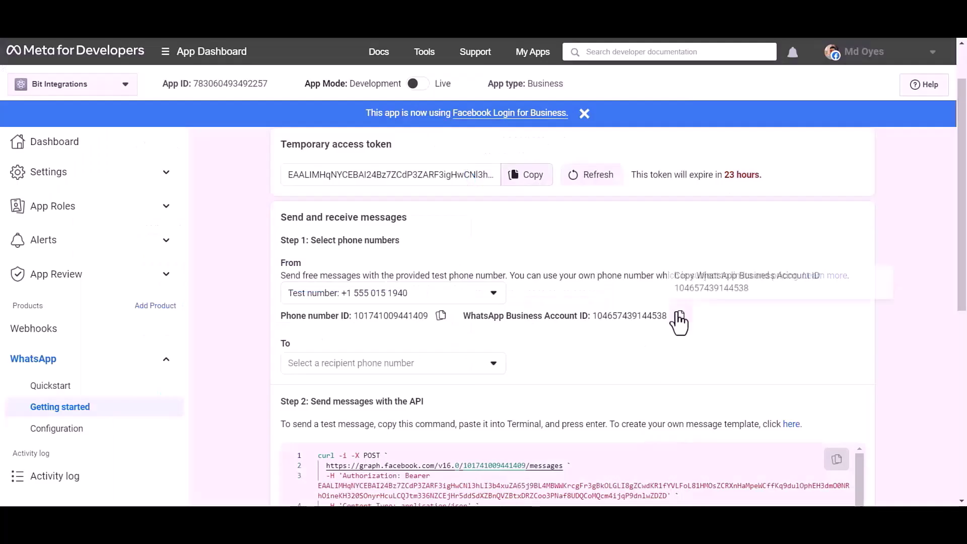
Step: Paste the WhatsApp Business Account ID into Bit Integrations, then highlight the temporary token expiring in 23 hours
left_click(678, 317)
key("alt+Tab")
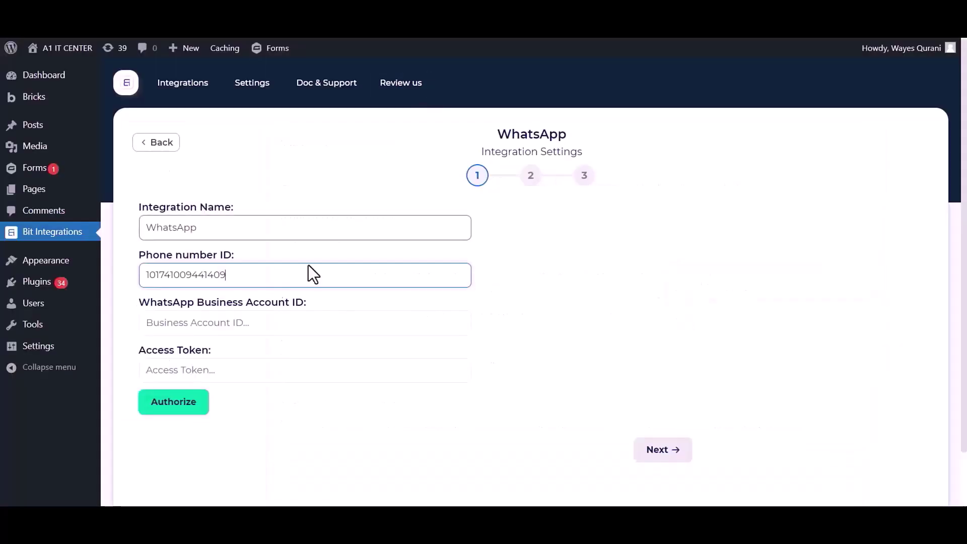
left_click(264, 322)
key("ctrl+v")
key("alt+Tab")
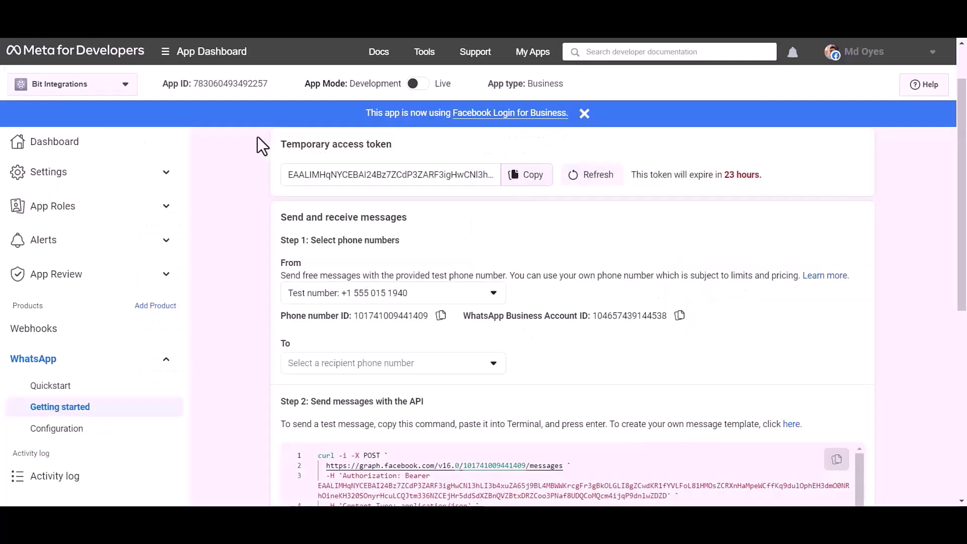
left_click_drag(280, 146, 404, 157)
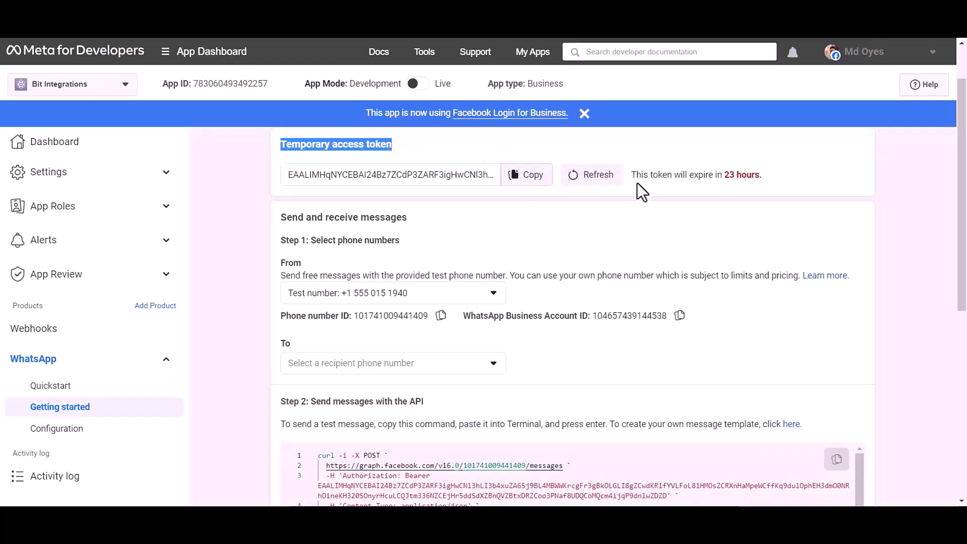
left_click_drag(632, 175, 765, 176)
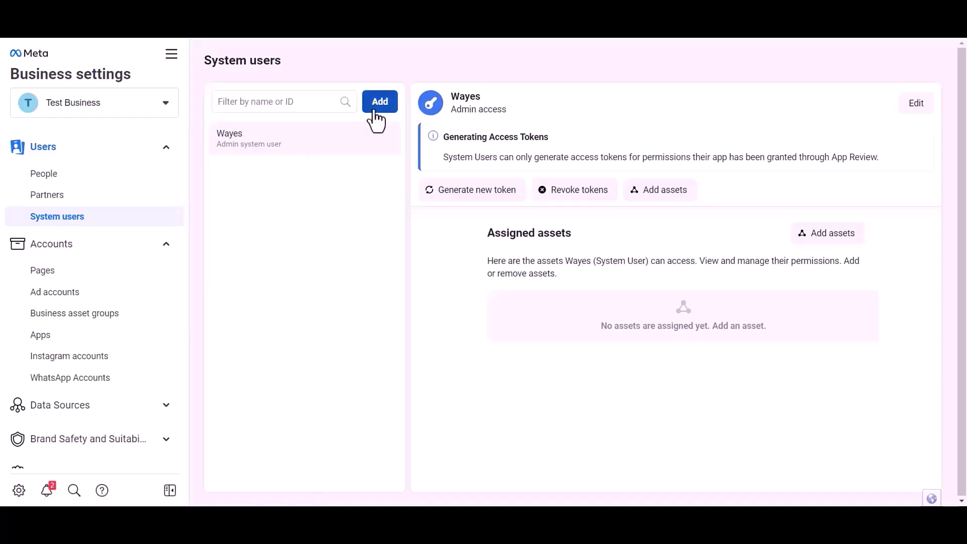
Step: Submit a new Admin-role system user, then dismiss the system user limit error
left_click(378, 107)
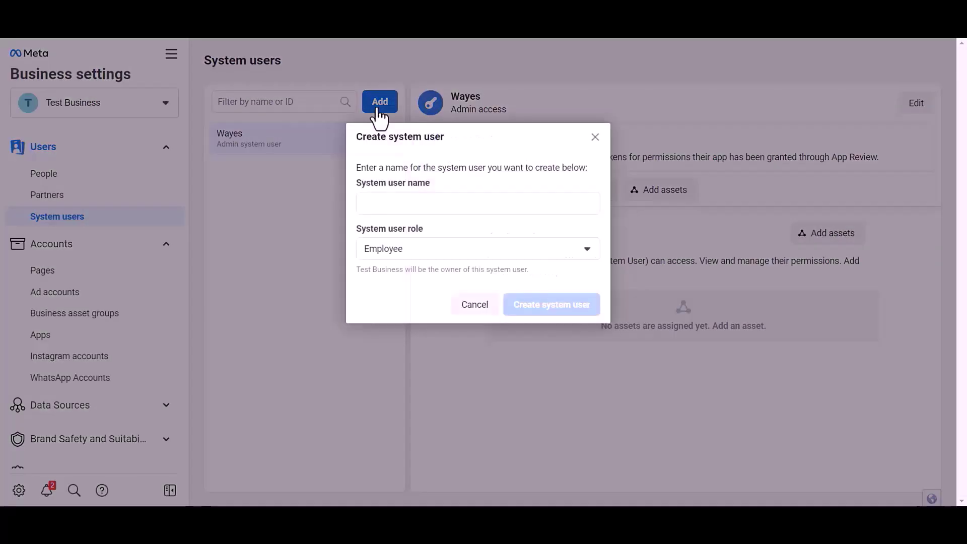
left_click(399, 202)
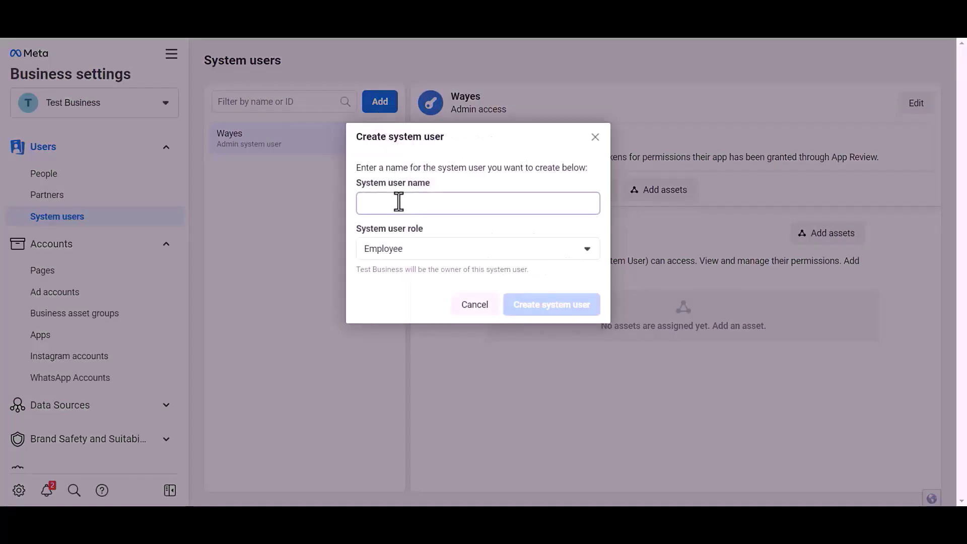
type("Oyes")
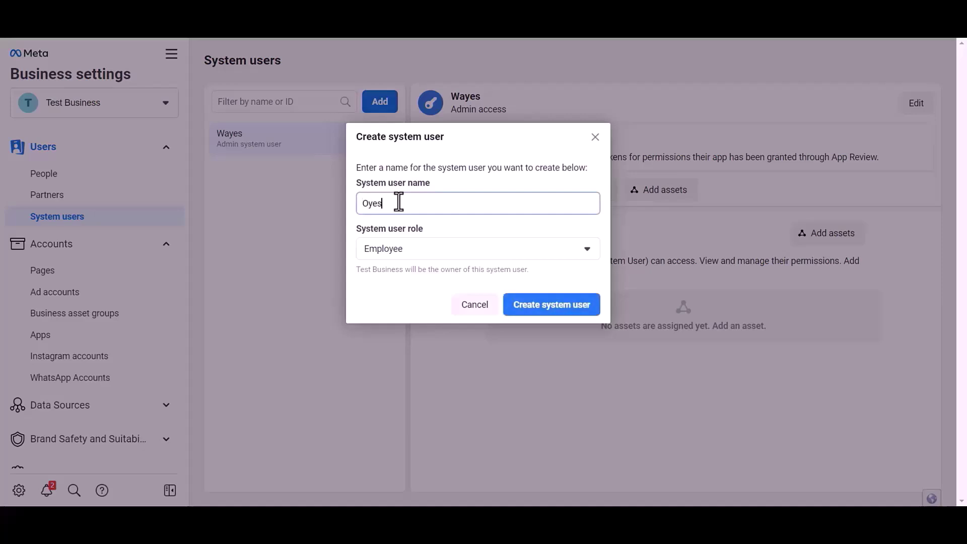
left_click(402, 252)
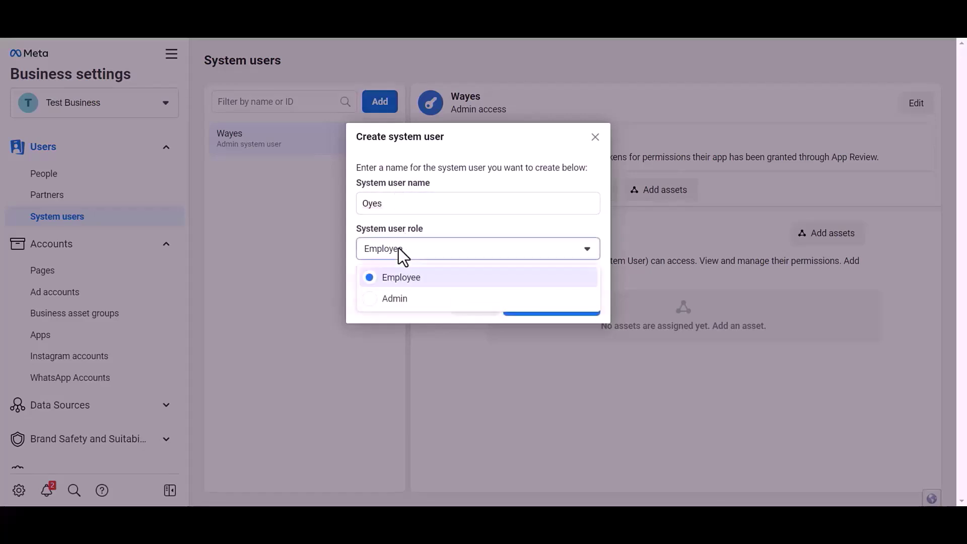
left_click(394, 300)
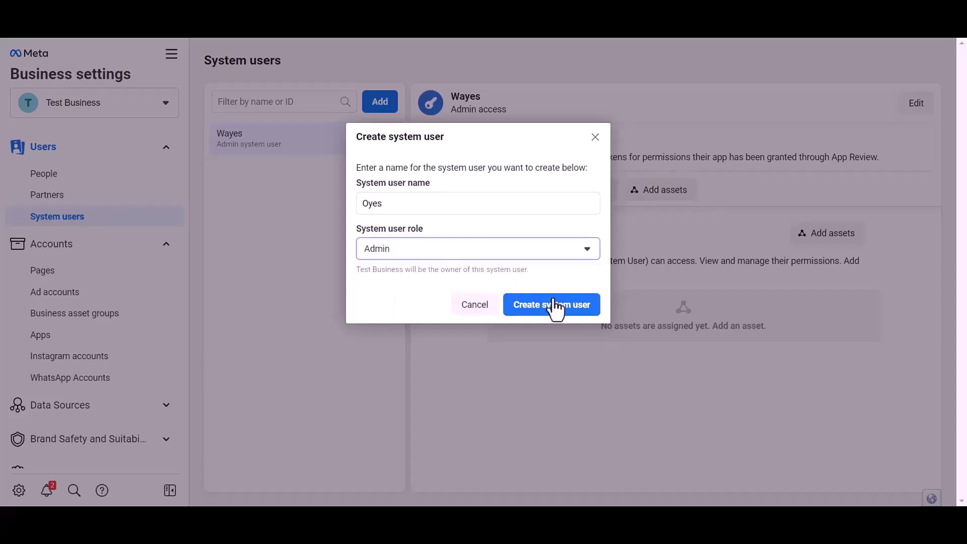
left_click(568, 305)
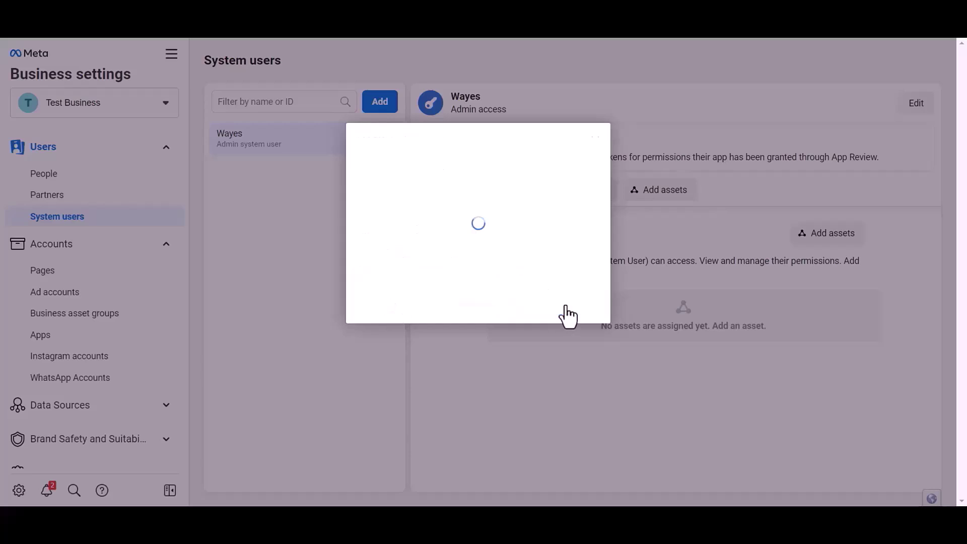
left_click(585, 256)
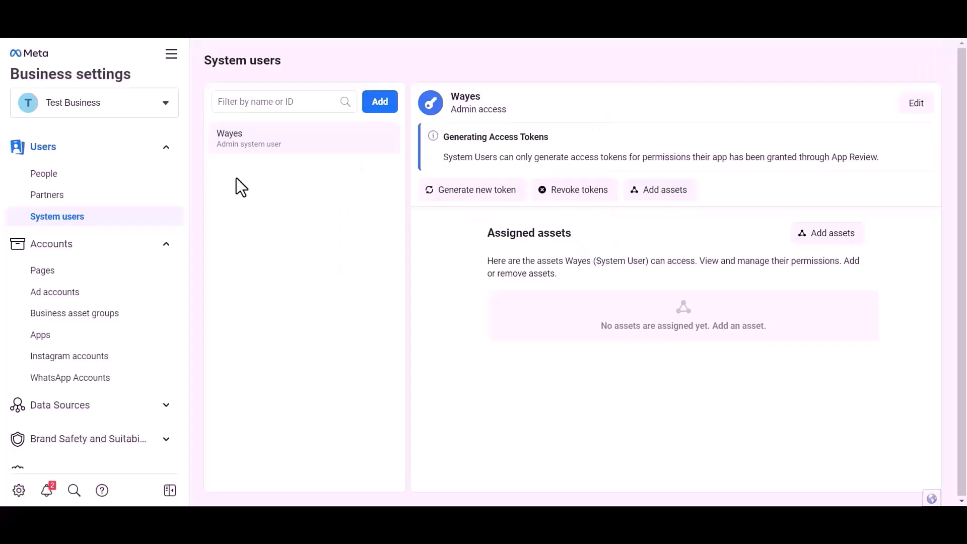
Step: Assign the Bit Integrations app to the admin system user with full Manage app control
left_click(831, 246)
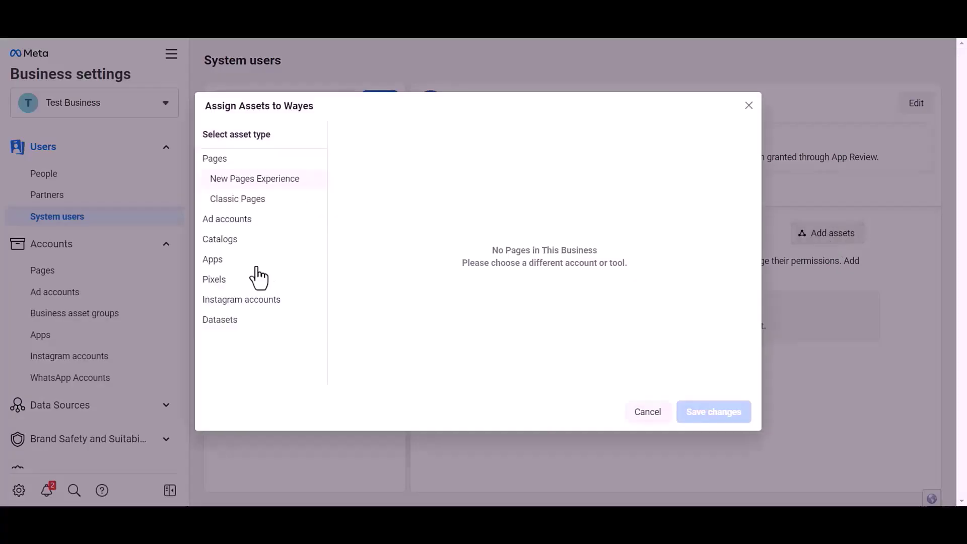
left_click(206, 258)
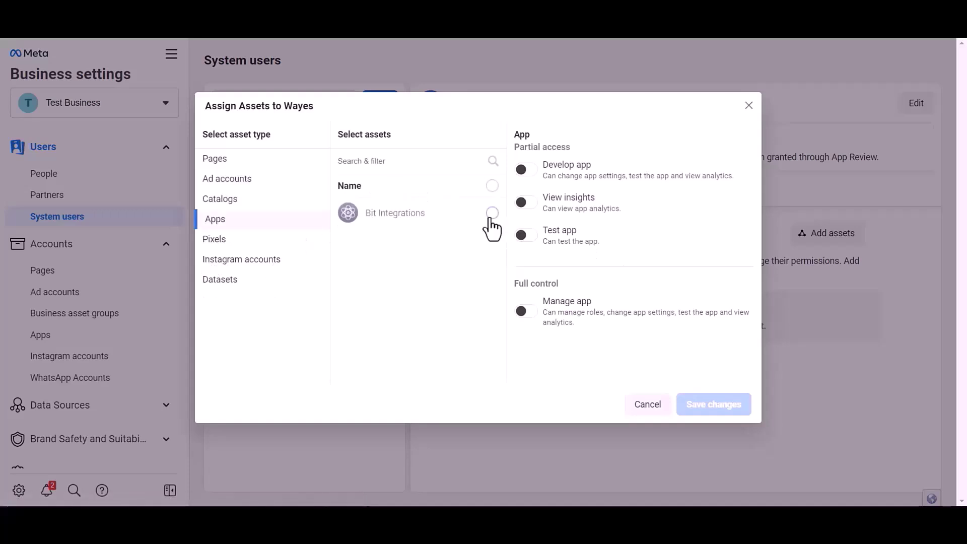
left_click(491, 213)
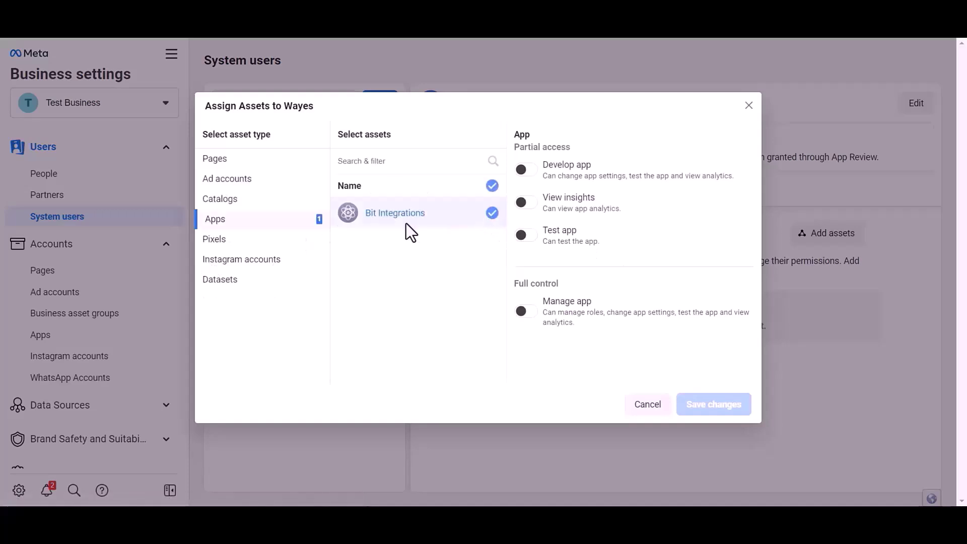
left_click(525, 311)
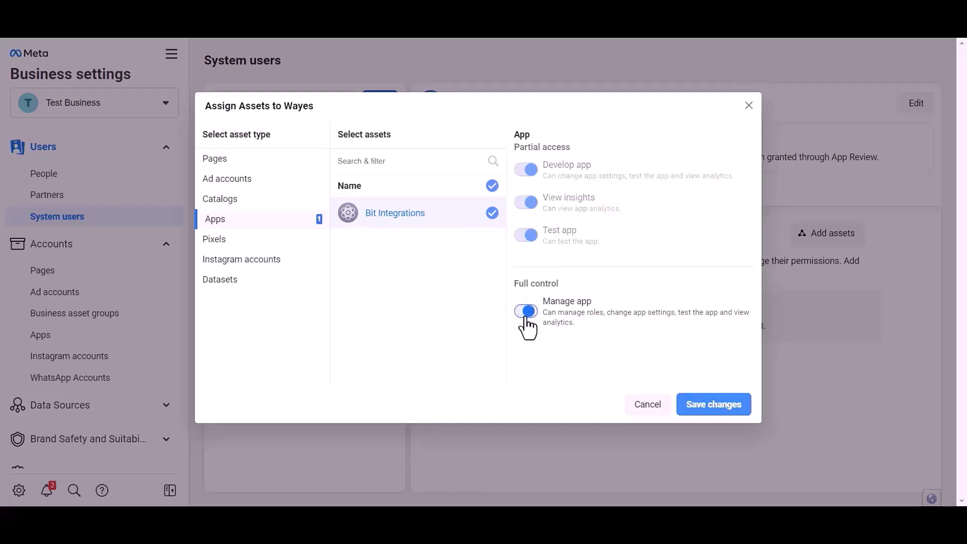
left_click(715, 410)
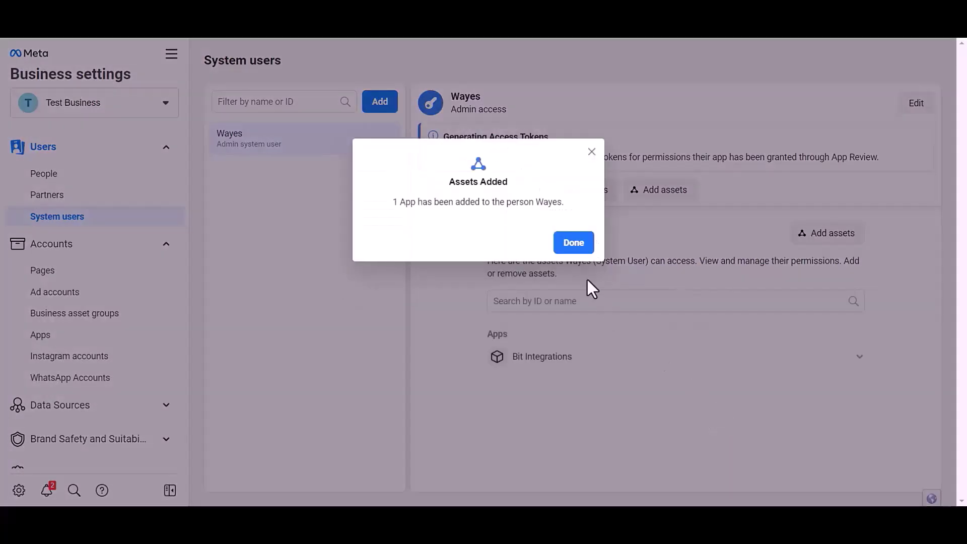
left_click(584, 244)
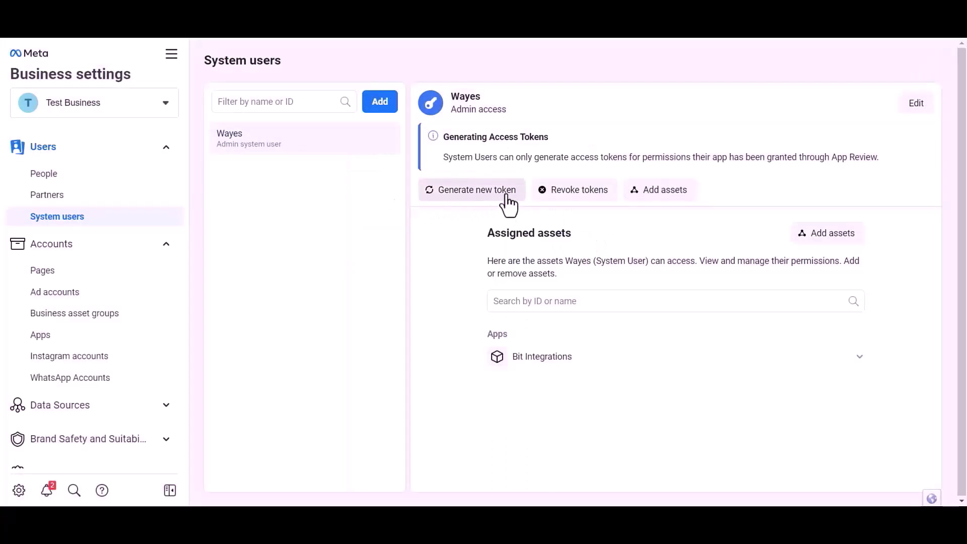
Step: Start a new access token for the Bit Integrations app, set to never expire
left_click(470, 204)
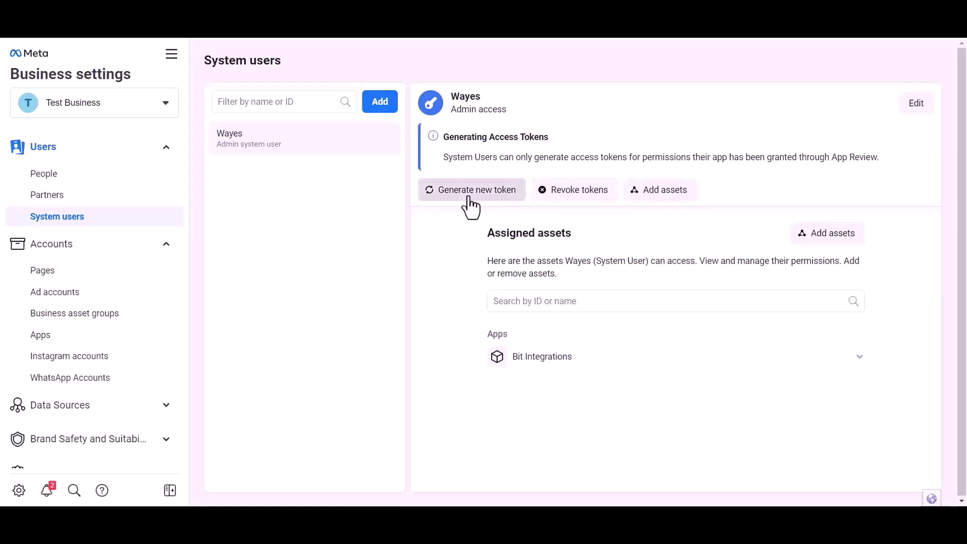
left_click(419, 218)
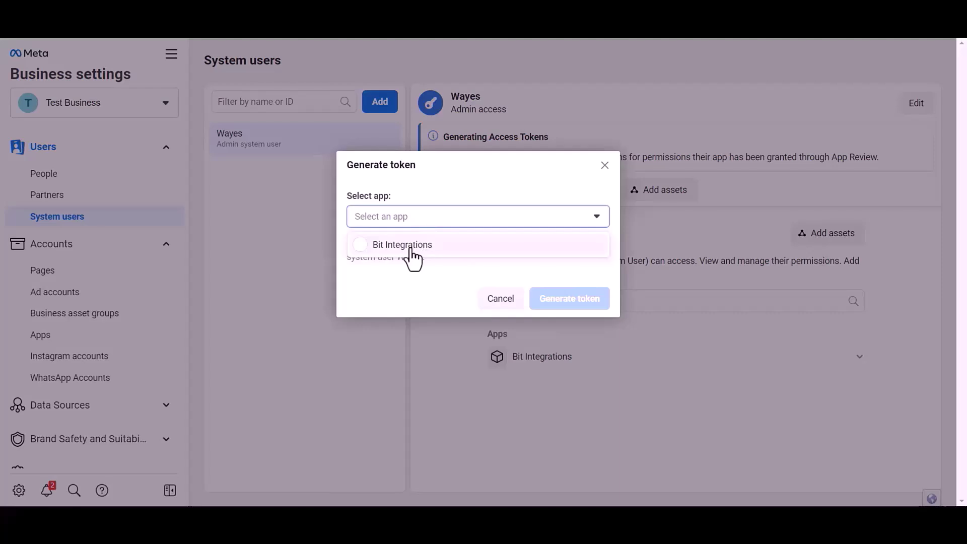
left_click(413, 245)
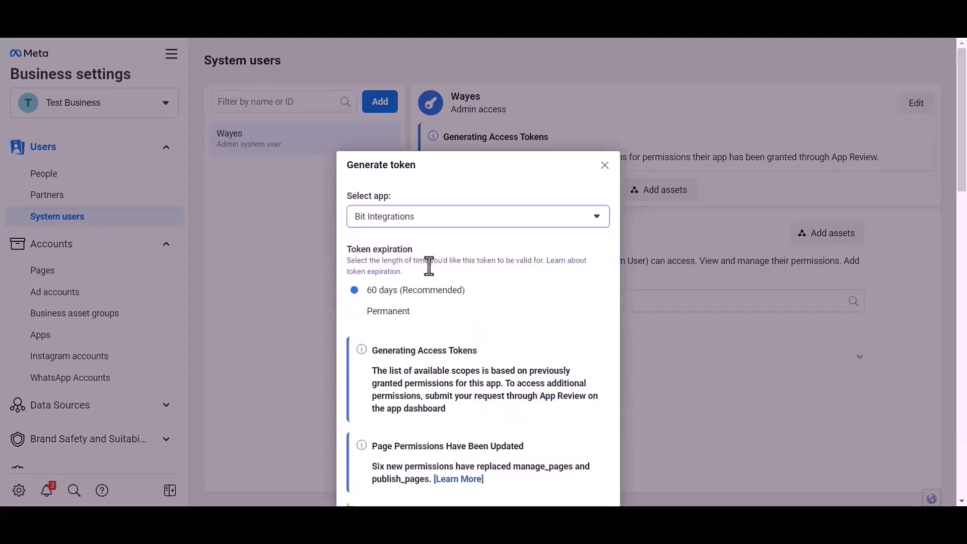
scroll(432, 259, "down", 1)
left_click_drag(347, 187, 412, 185)
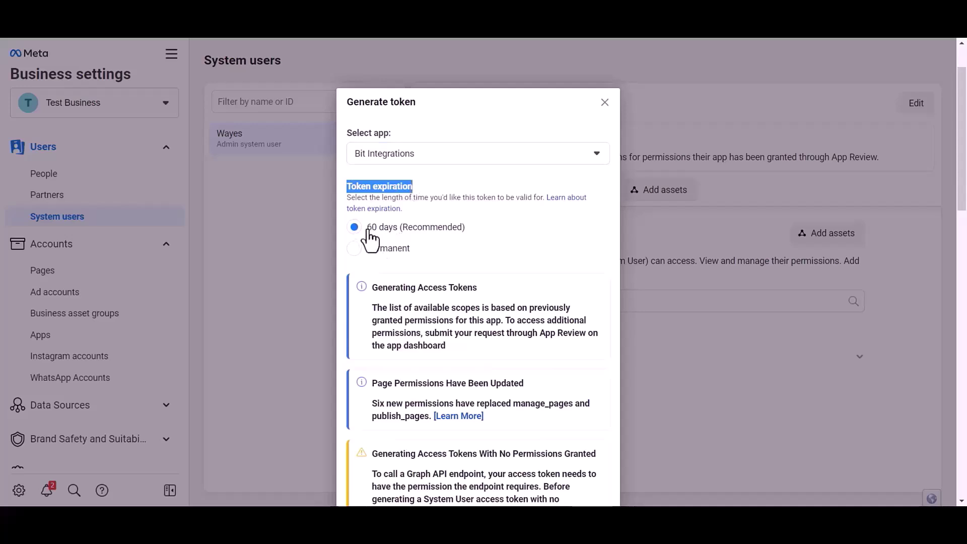
left_click_drag(467, 228, 371, 231)
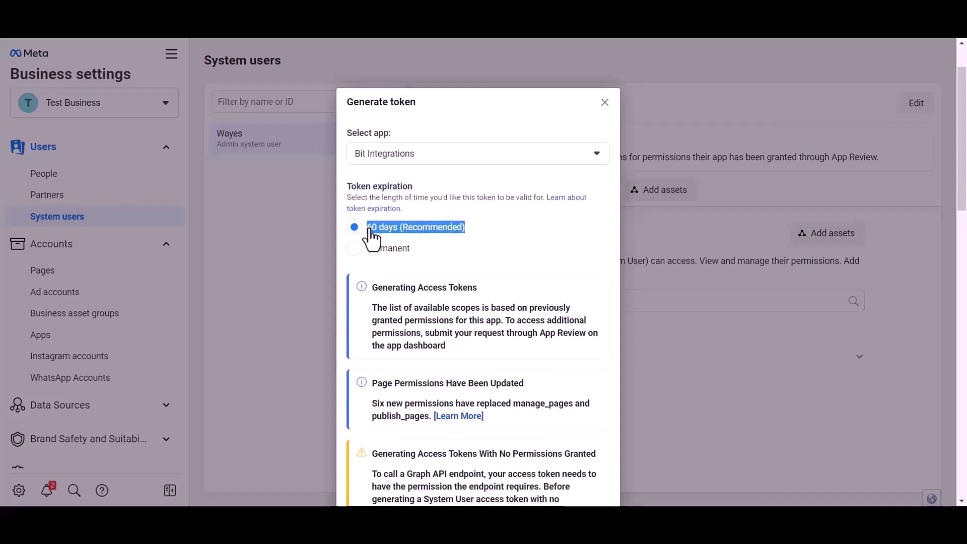
left_click(358, 249)
Step: Add the whatsapp_business_messaging and whatsapp_business_management permissions and generate the token
scroll(466, 205, "down", 1)
scroll(466, 207, "down", 3)
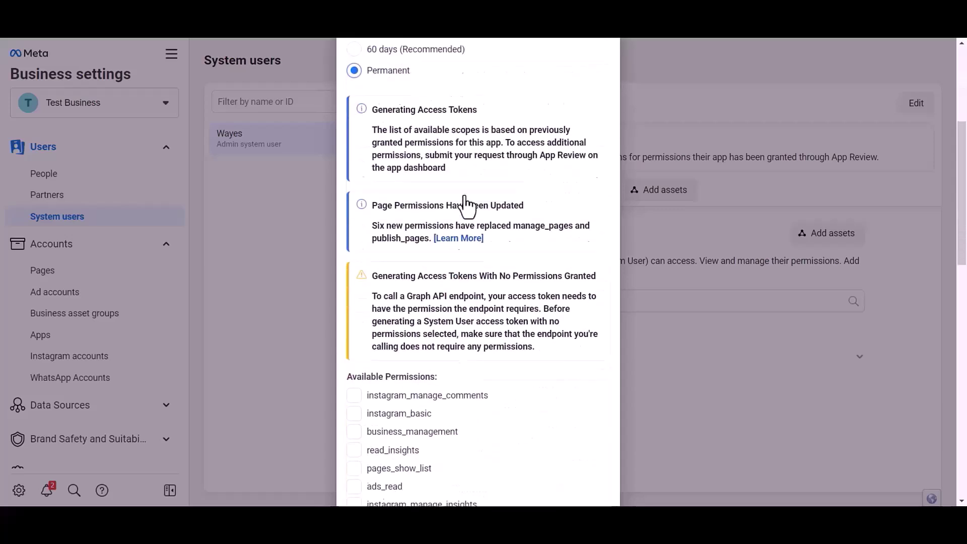
scroll(469, 210, "down", 2)
left_click_drag(347, 114, 451, 123)
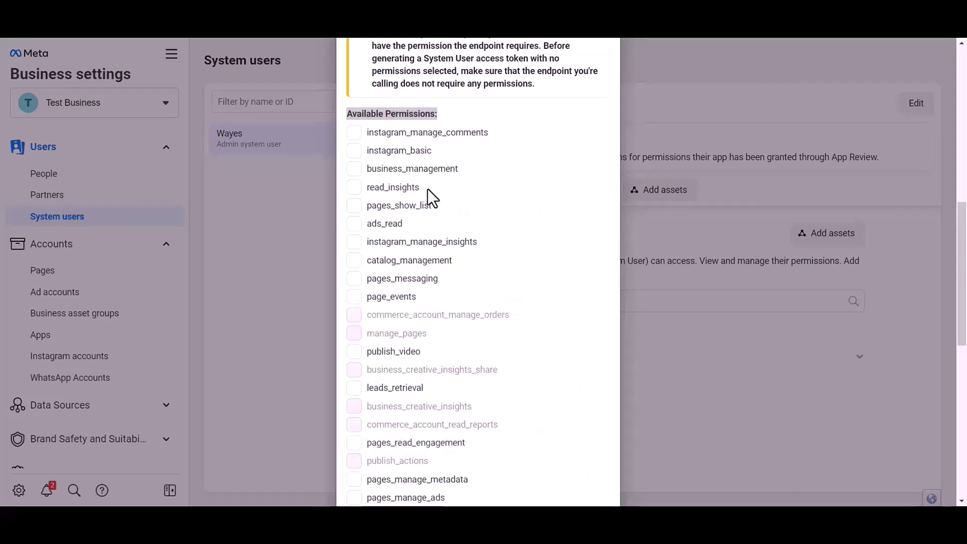
left_click_drag(355, 119, 463, 104)
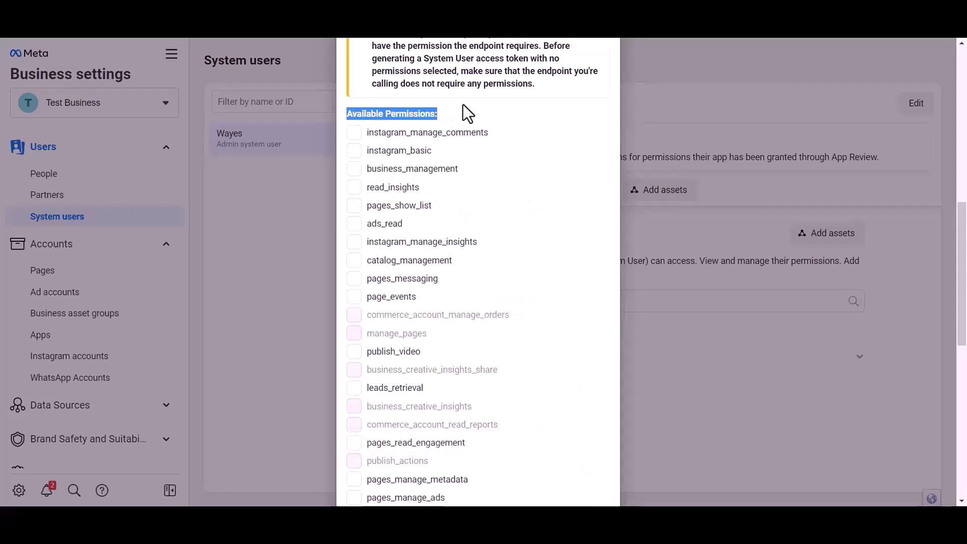
scroll(488, 231, "down", 4)
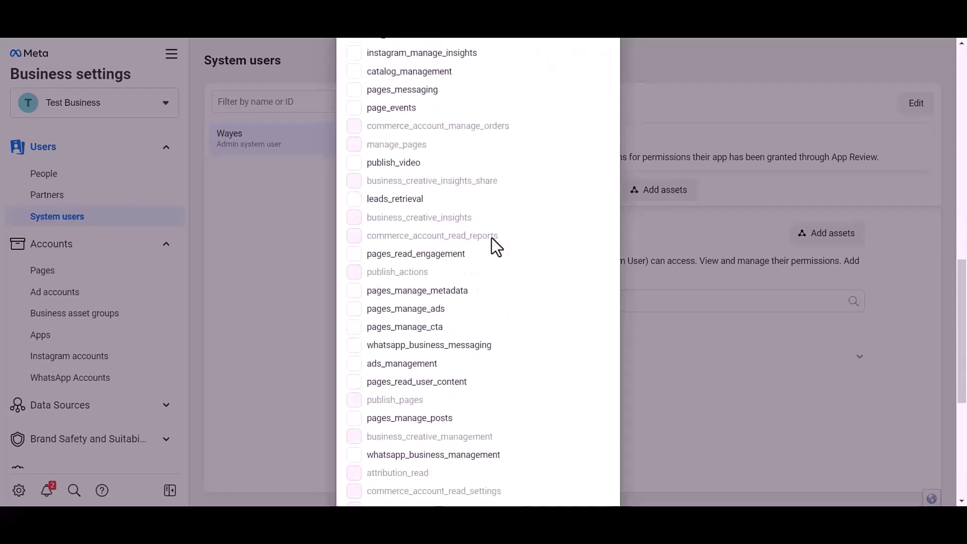
scroll(431, 342, "down", 1)
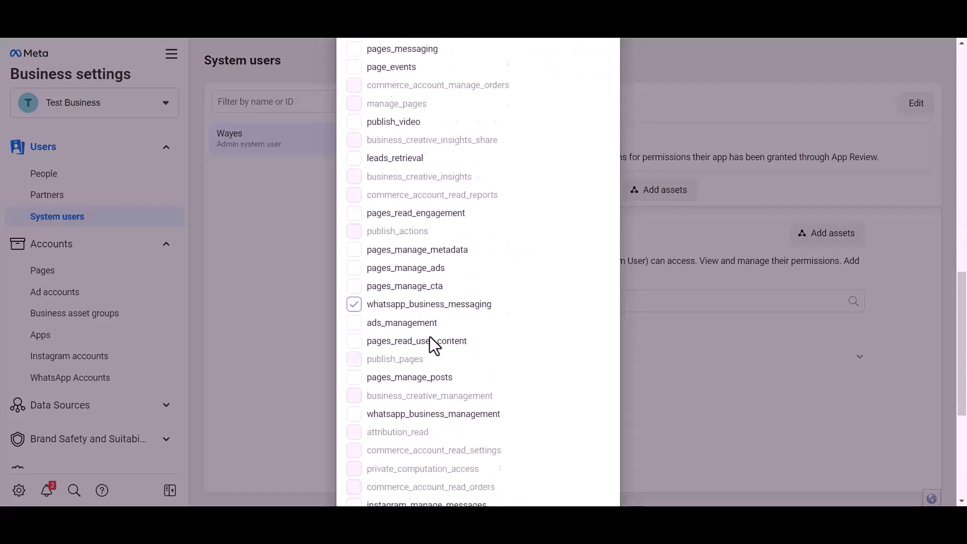
left_click(353, 392)
scroll(498, 361, "down", 5)
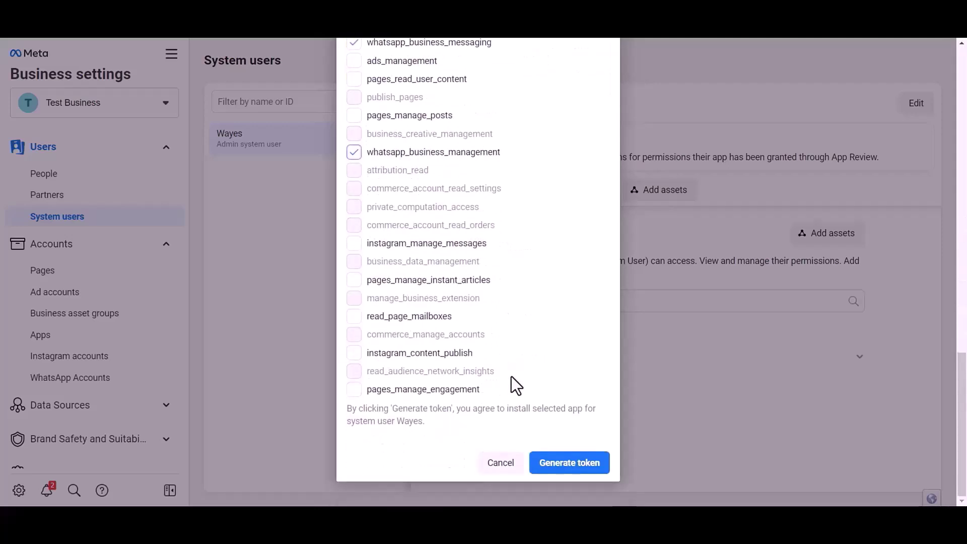
left_click(568, 463)
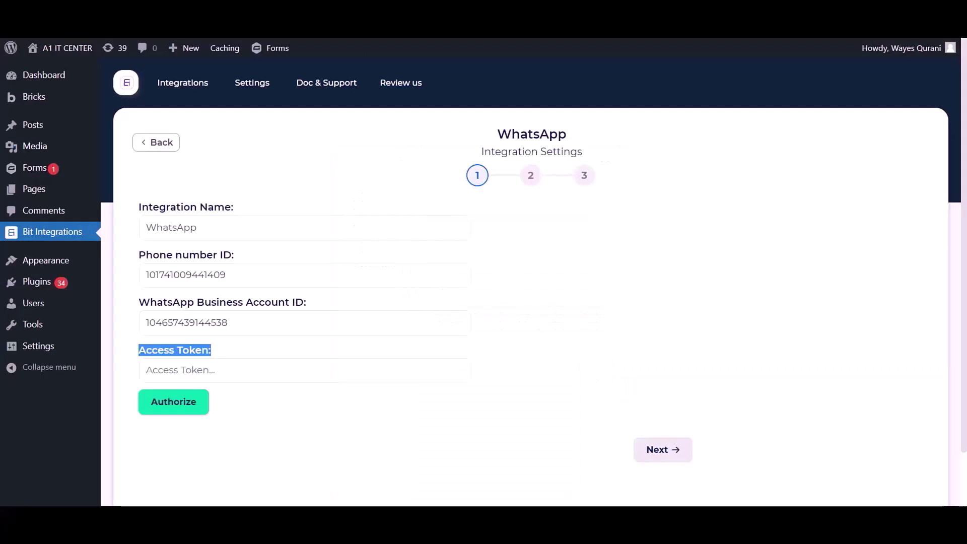
Step: Paste the newly generated token into the WhatsApp integration's Access Token field
left_click(277, 373)
key("ctrl+v")
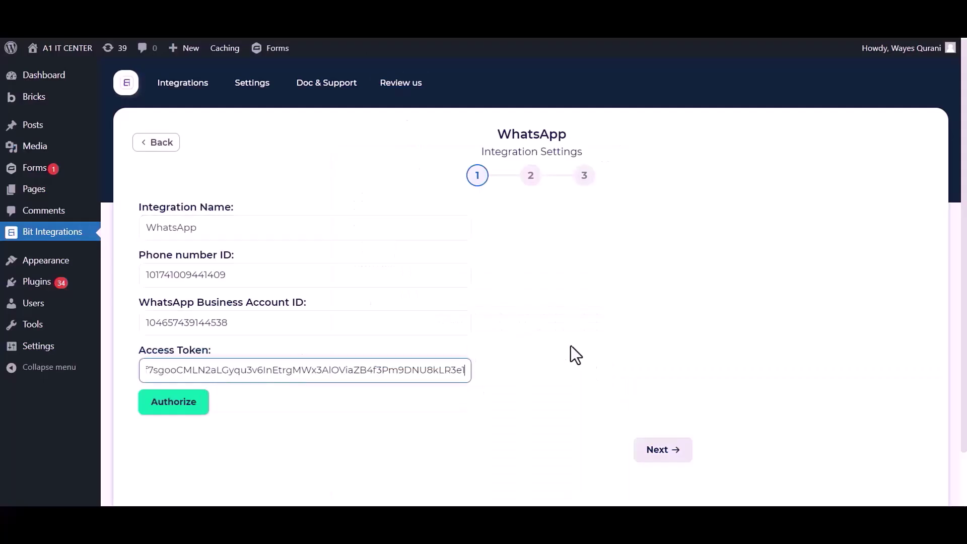
left_click(570, 347)
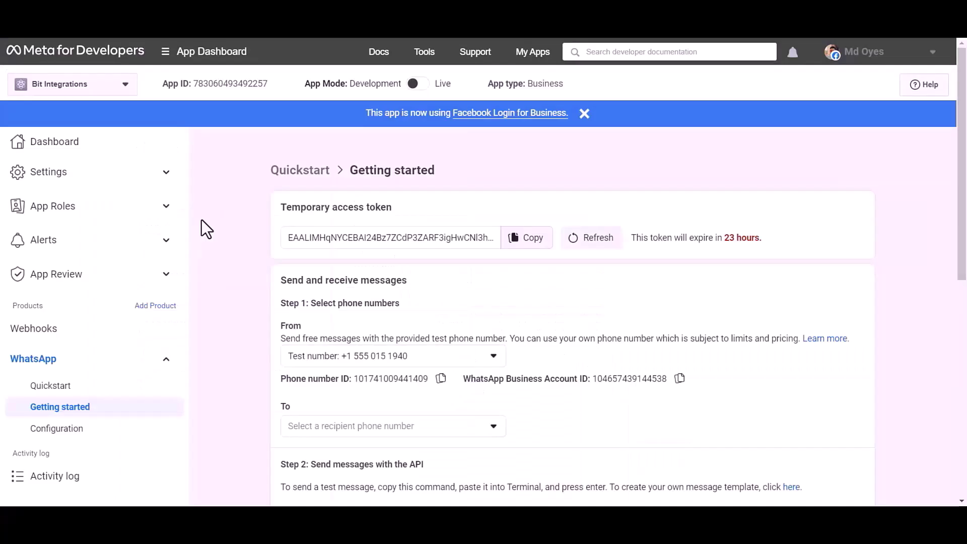
scroll(202, 220, "down", 8)
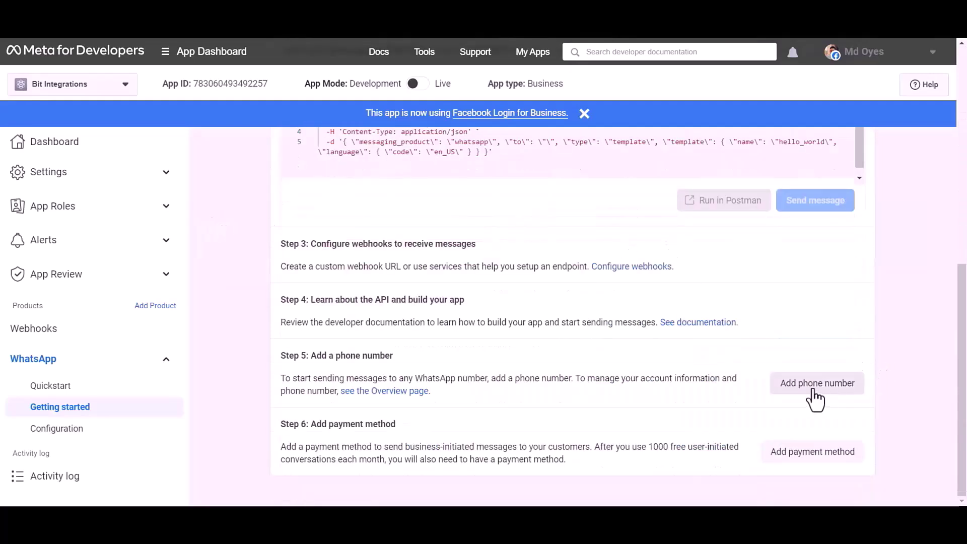
Step: Create the WhatsApp business profile with display name 'Bit Apps' and category Automotive
left_click(812, 392)
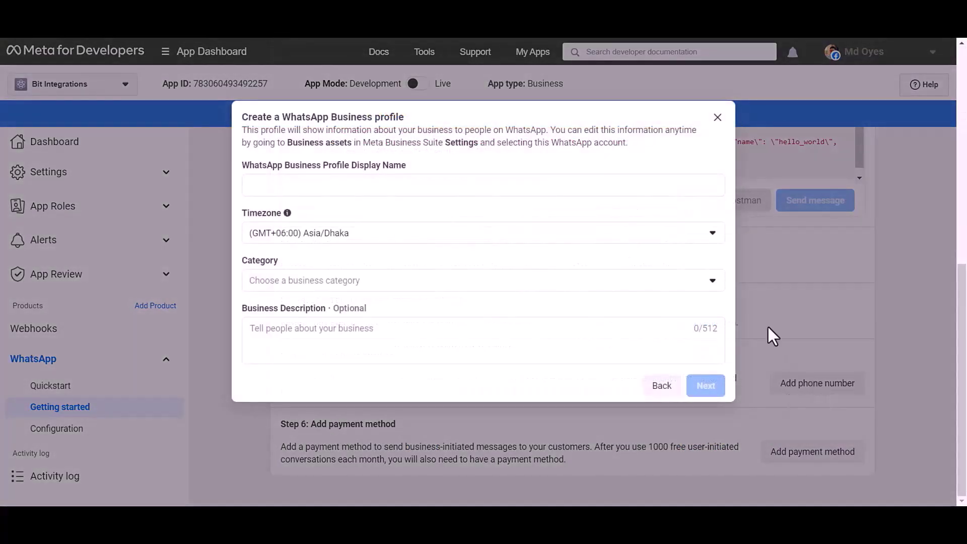
left_click(439, 186)
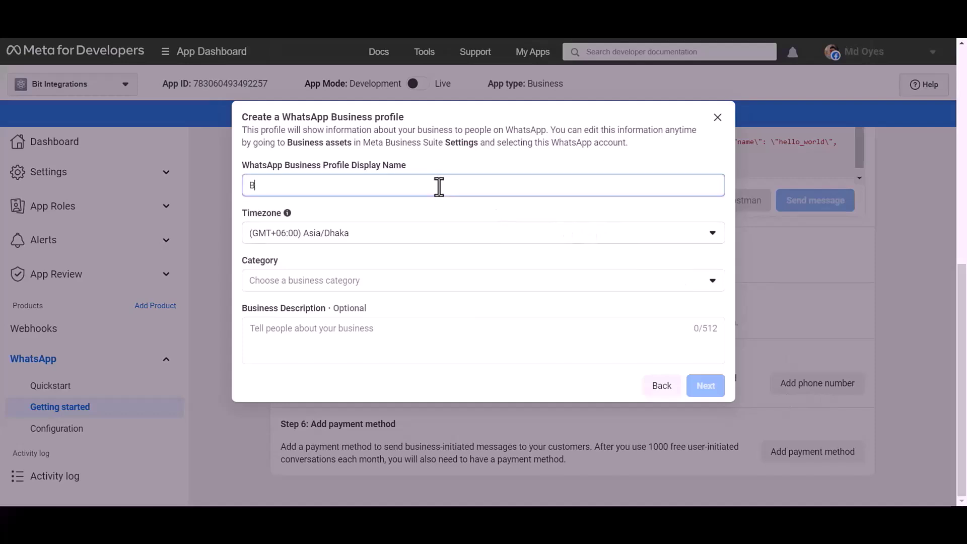
type("Bit Apps")
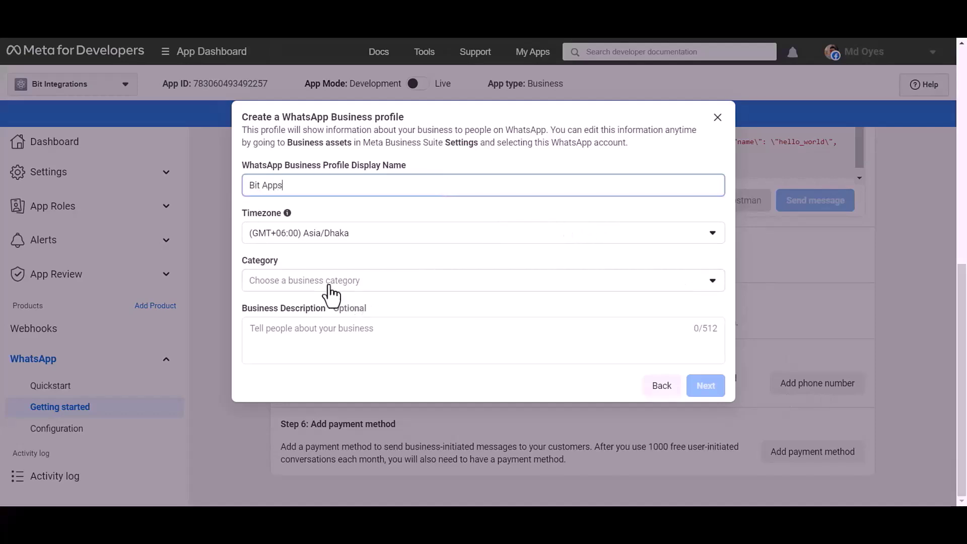
left_click(330, 291)
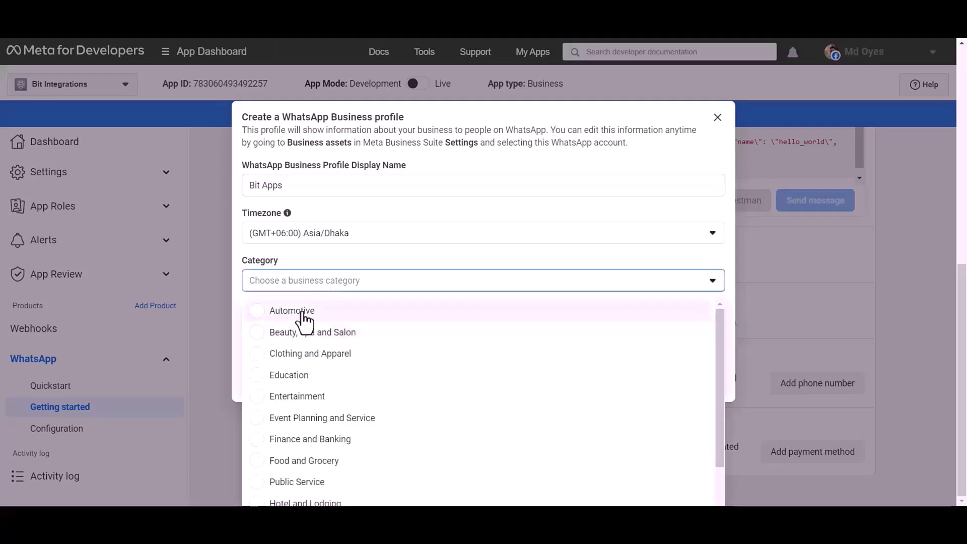
left_click(304, 312)
left_click(704, 388)
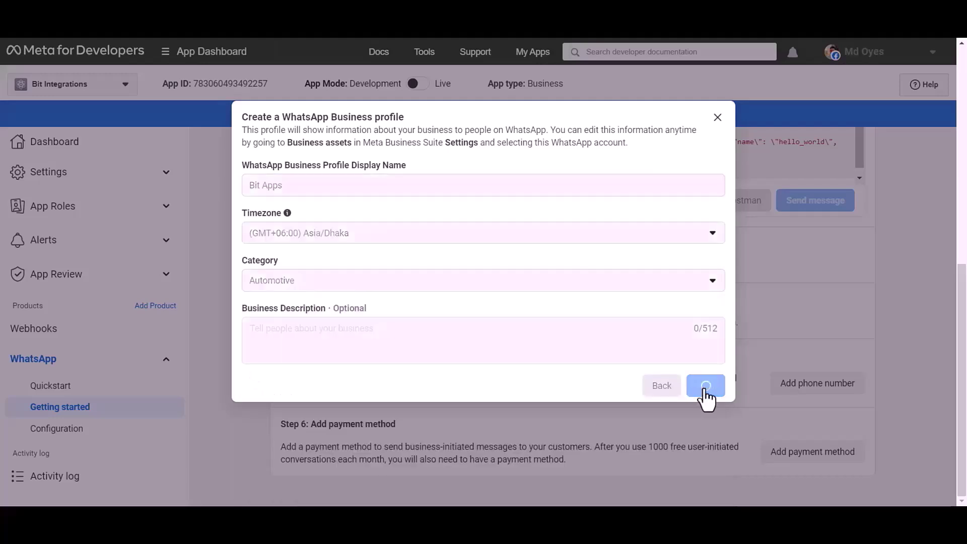
Step: Enter a Bangladesh (+880) business phone number and request a verification code
left_click(292, 219)
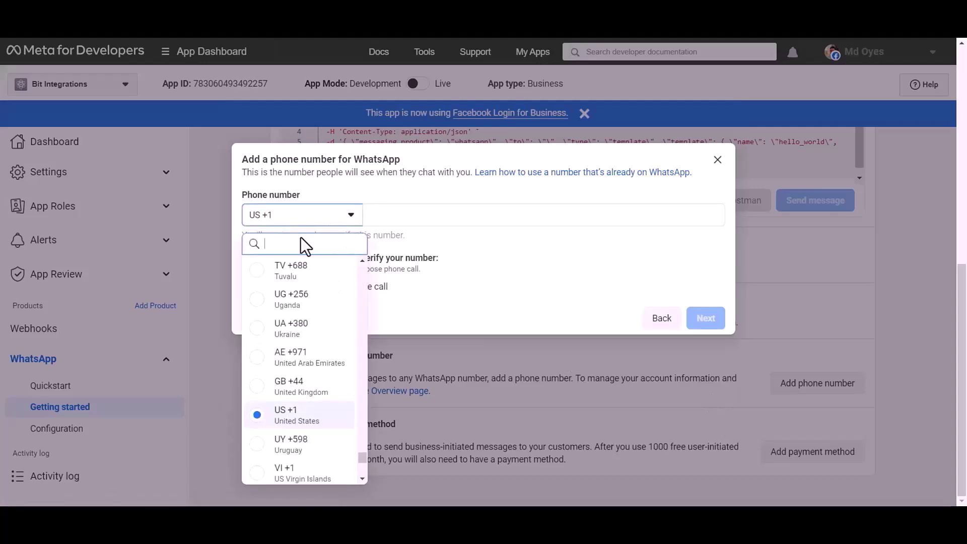
type("bangladesh")
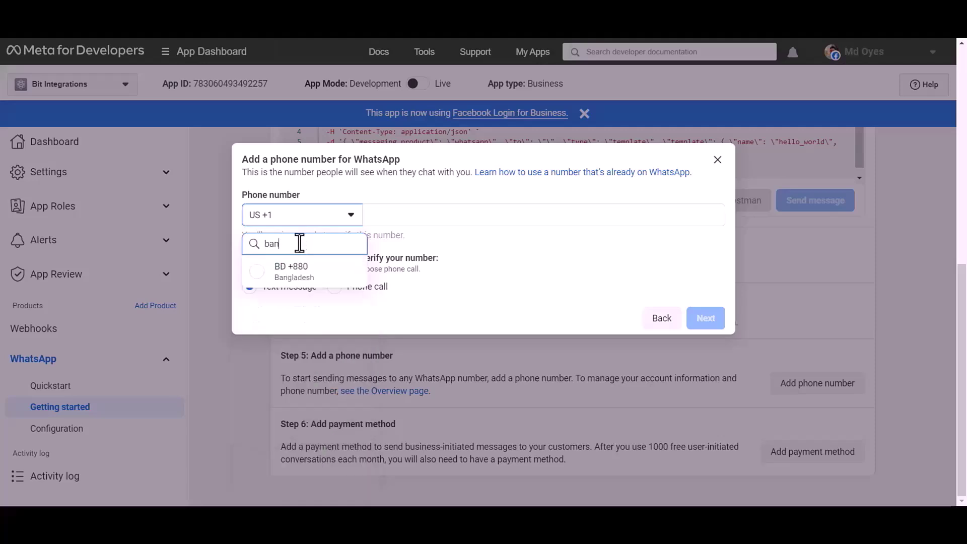
left_click(304, 272)
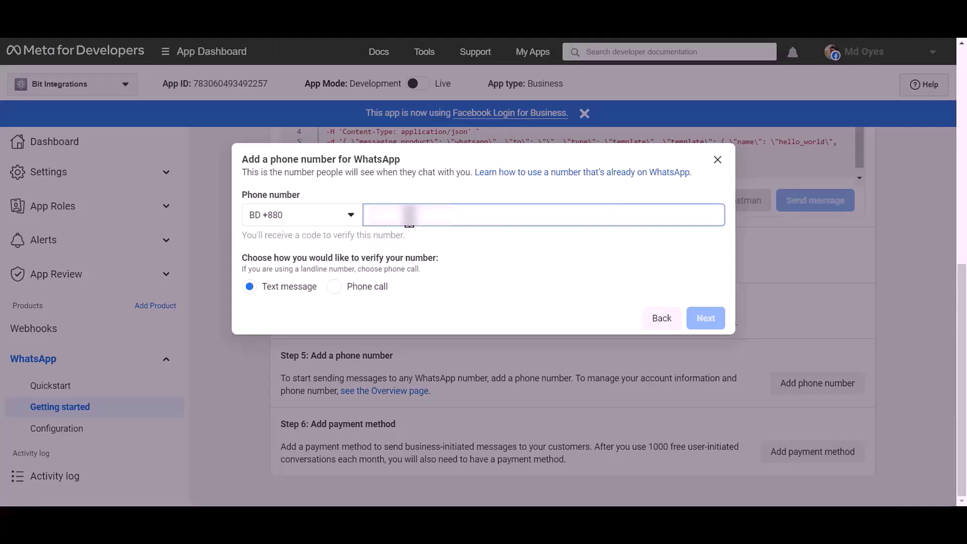
type("1700000000")
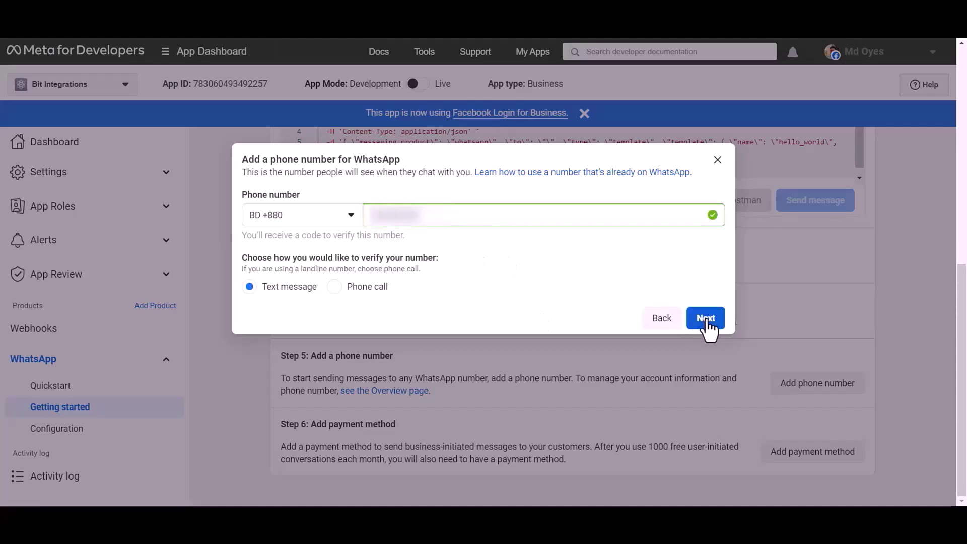
left_click(705, 320)
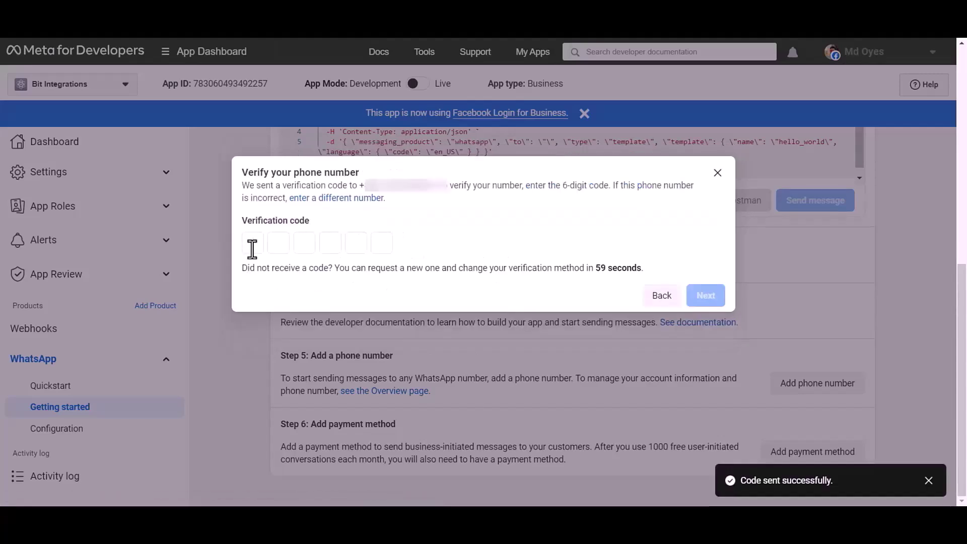
Step: Enter the received verification code to verify the phone number
left_click(251, 246)
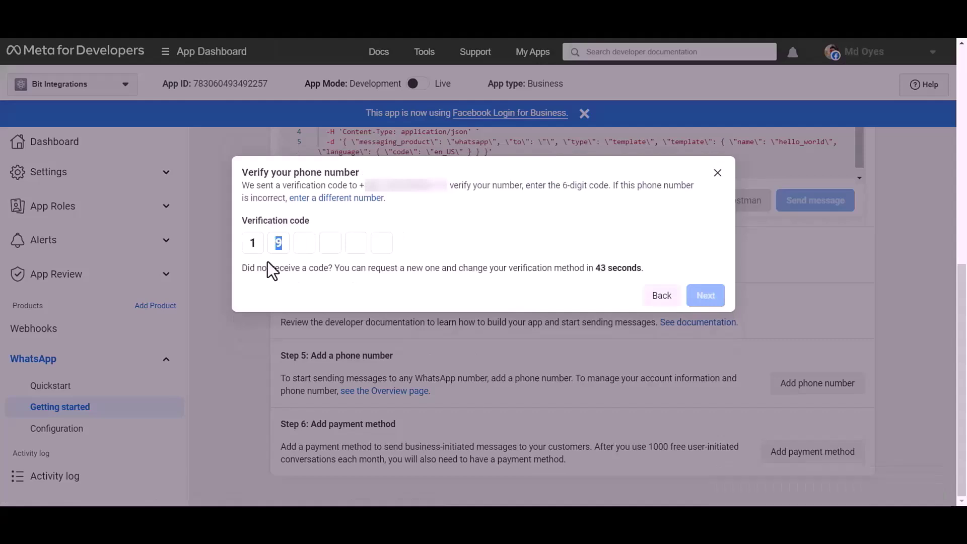
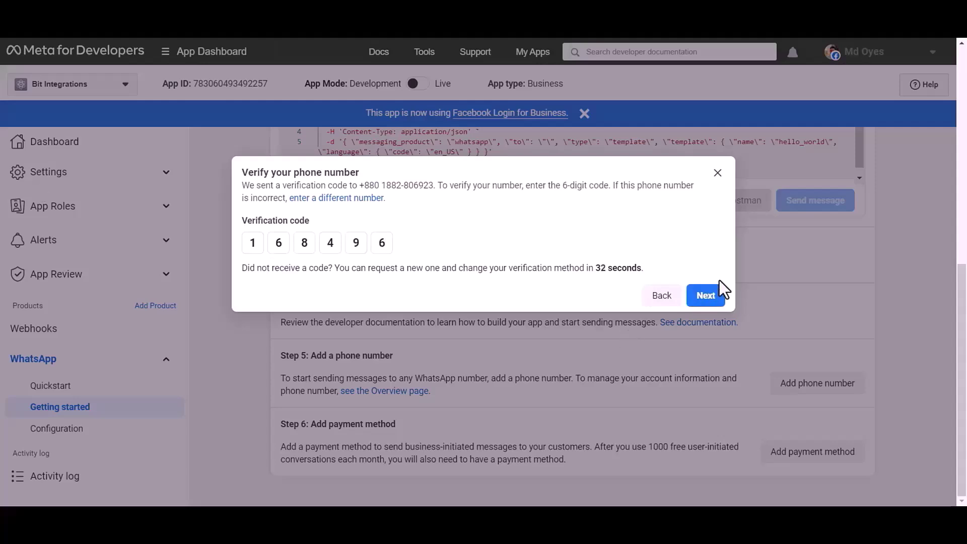
left_click(708, 298)
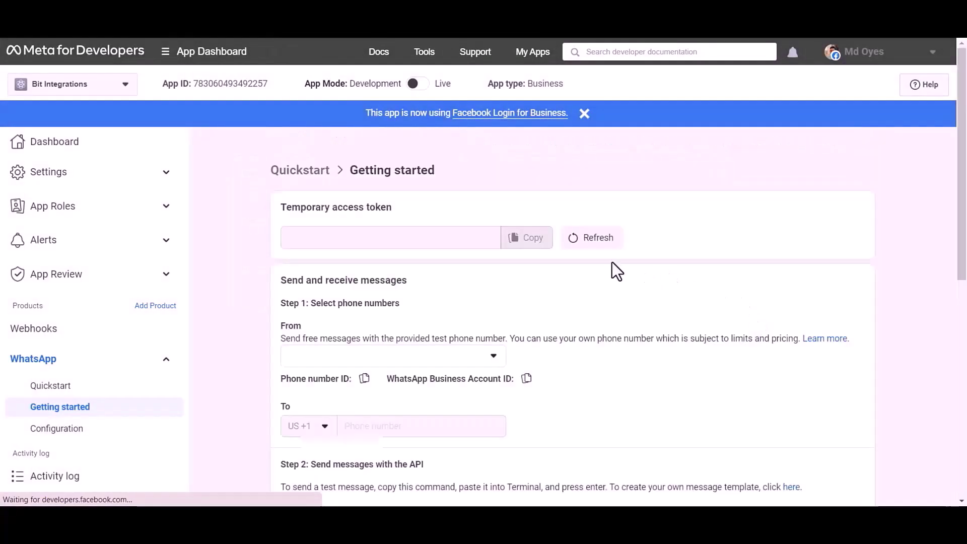
scroll(675, 249, "down", 9)
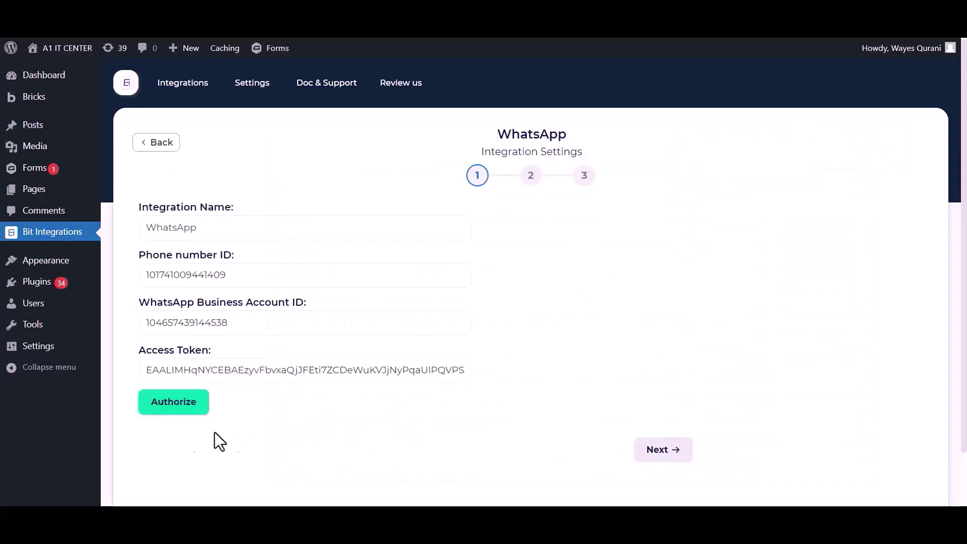
Step: Authorize the WhatsApp connection, choose Template message type, and map the Phone field
left_click(180, 410)
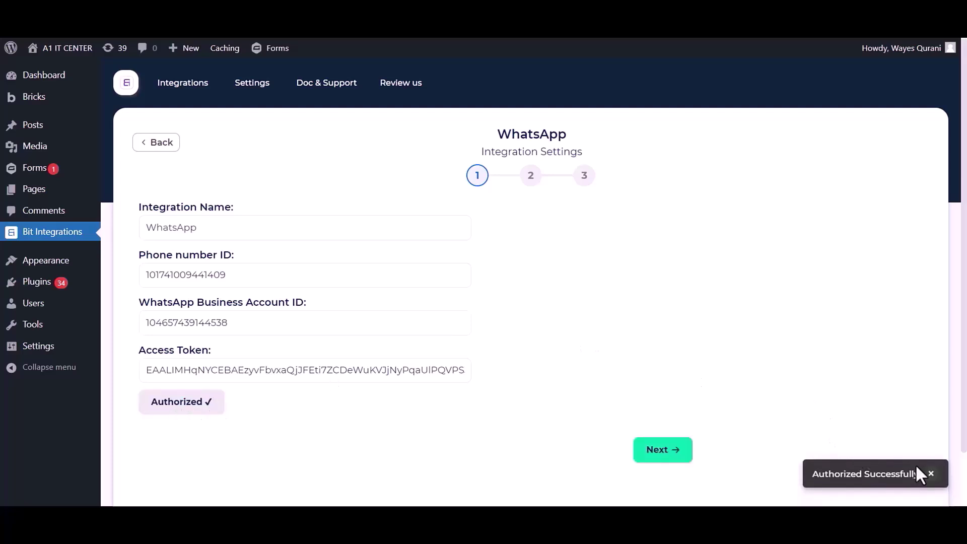
scroll(704, 374, "down", 1)
left_click(659, 393)
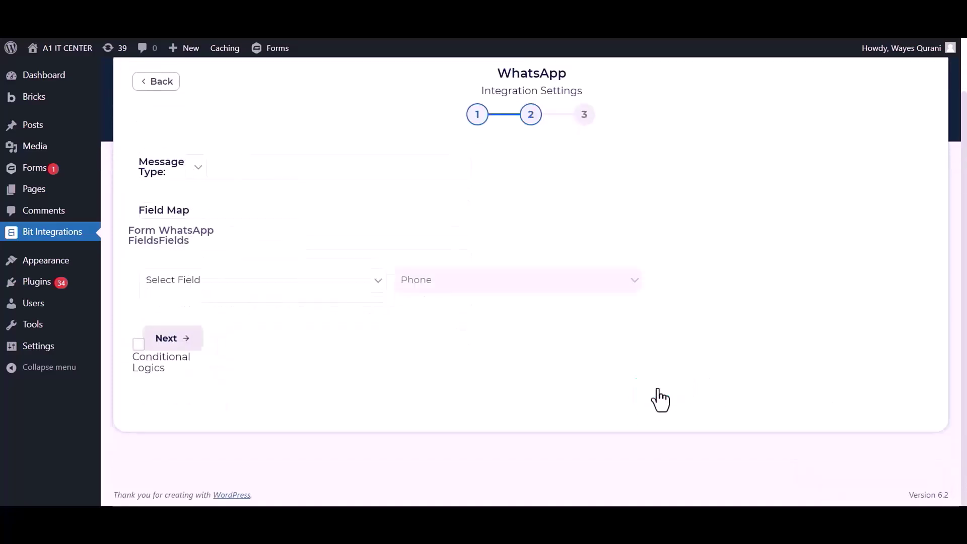
scroll(579, 252, "up", 1)
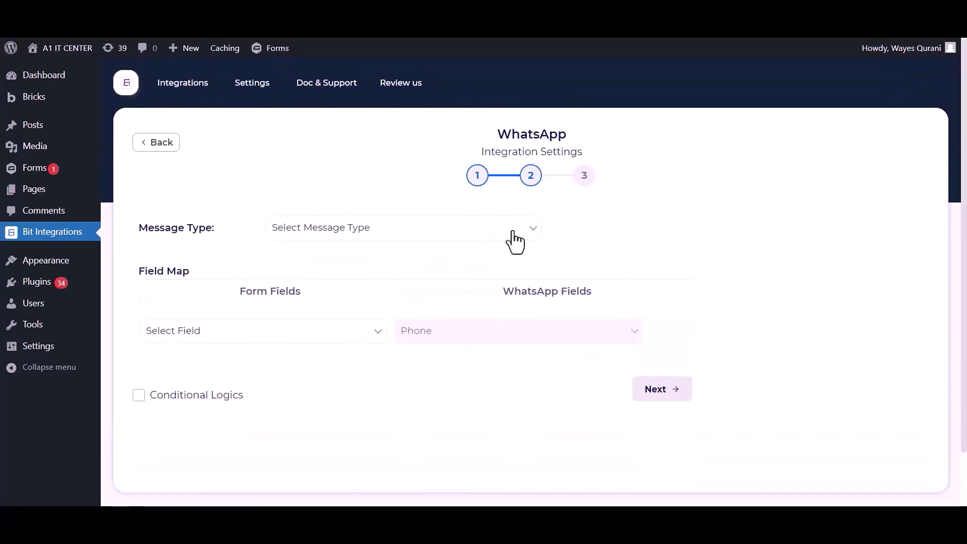
left_click(370, 237)
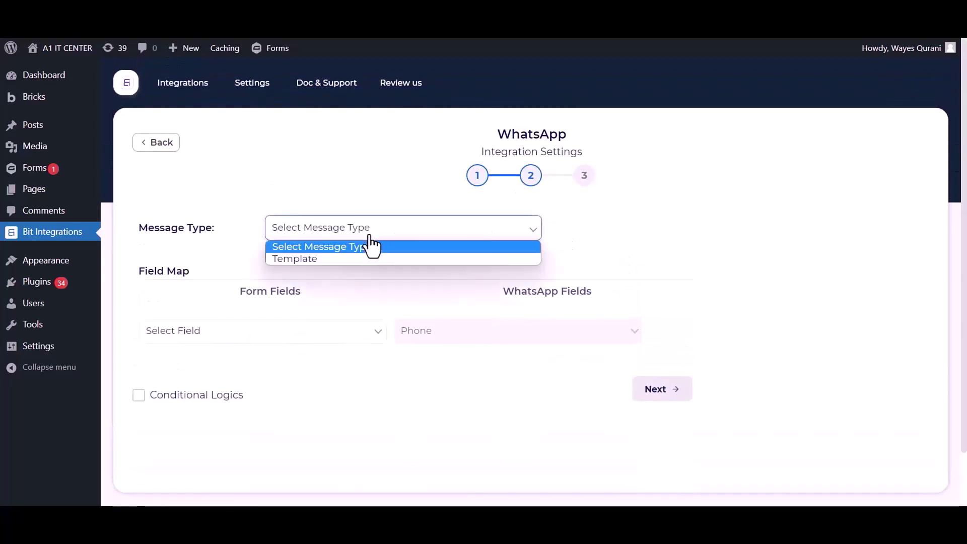
left_click(310, 259)
left_click(283, 333)
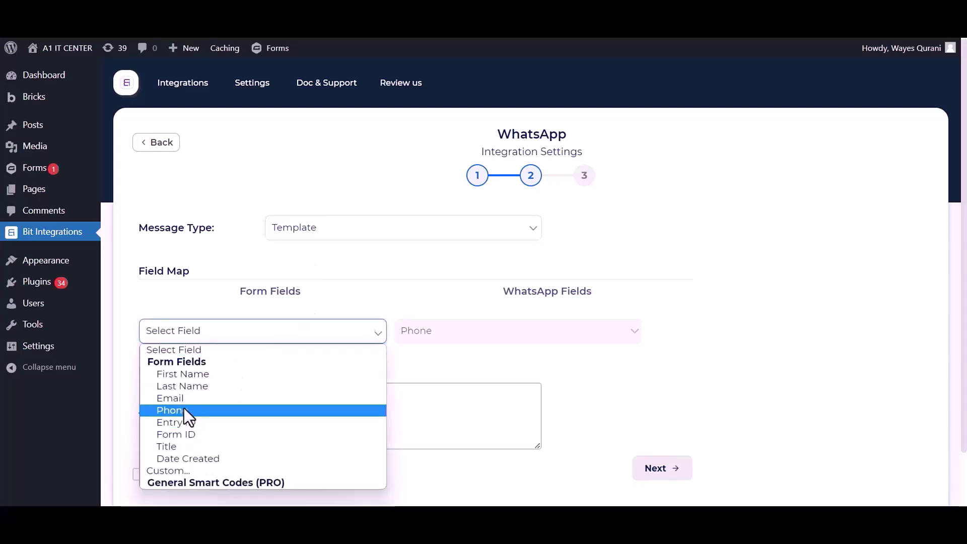
left_click(184, 410)
left_click(313, 408)
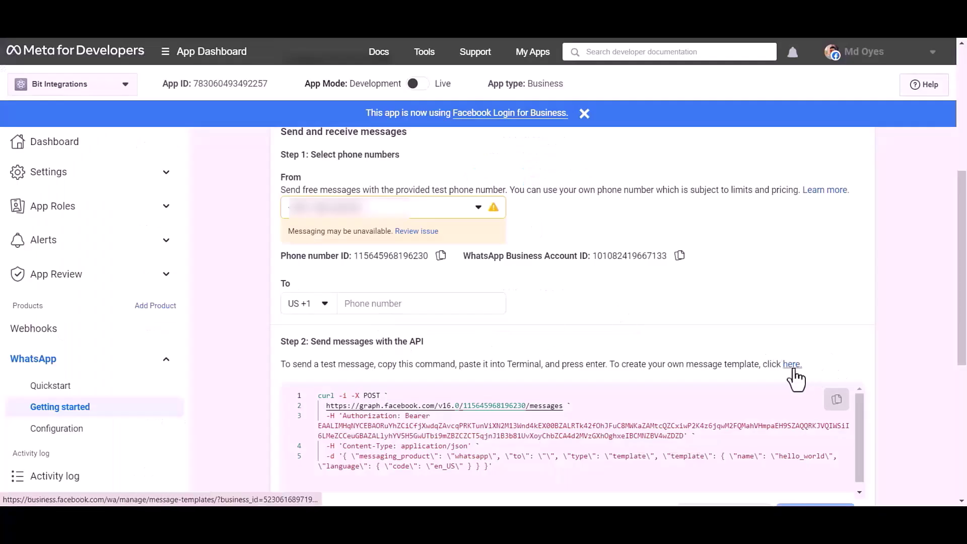
Step: Copy 'hello_world' from WhatsApp Manager into Template Name, then finish and save the integration
left_click(791, 368)
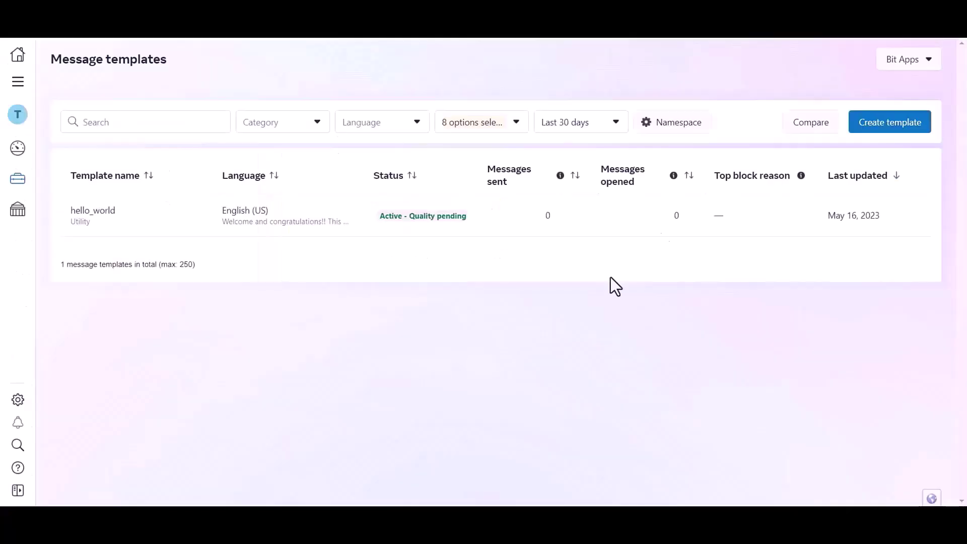
left_click(157, 209)
left_click_drag(65, 114, 130, 115)
key("ctrl+c")
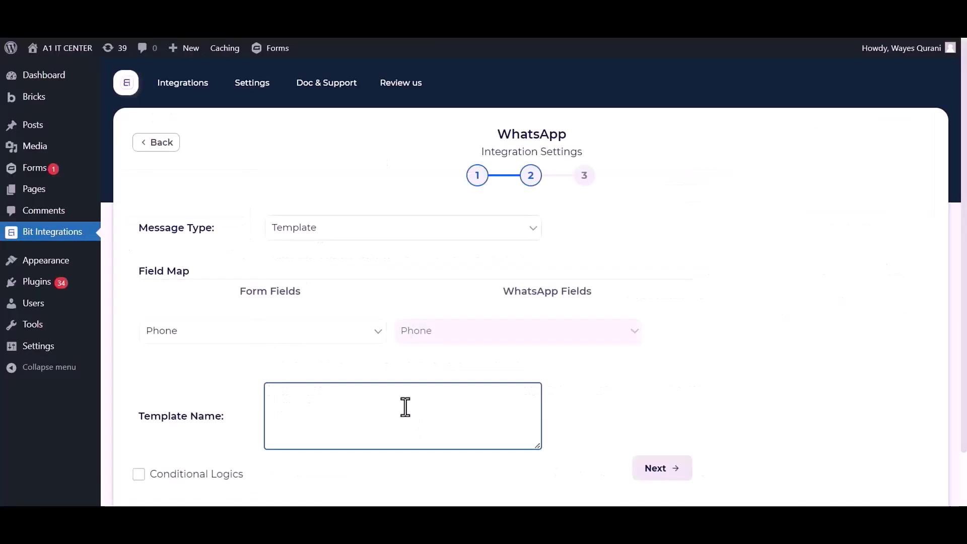
left_click(405, 400)
key("ctrl+v")
left_click(579, 396)
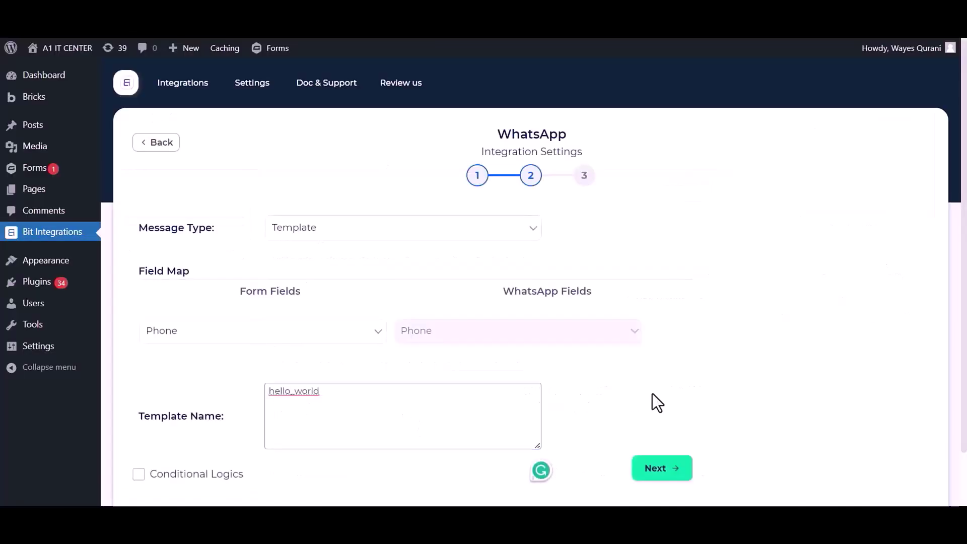
left_click(673, 469)
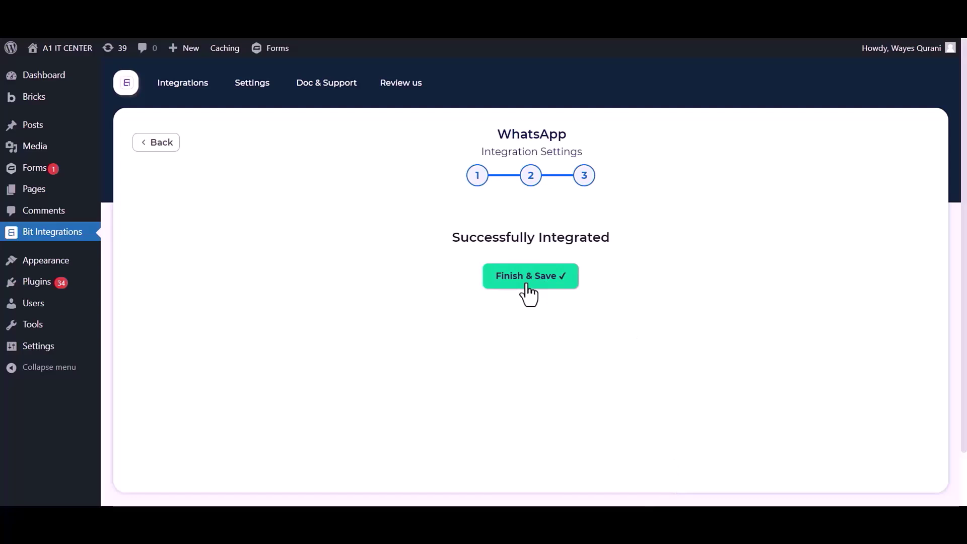
left_click(526, 285)
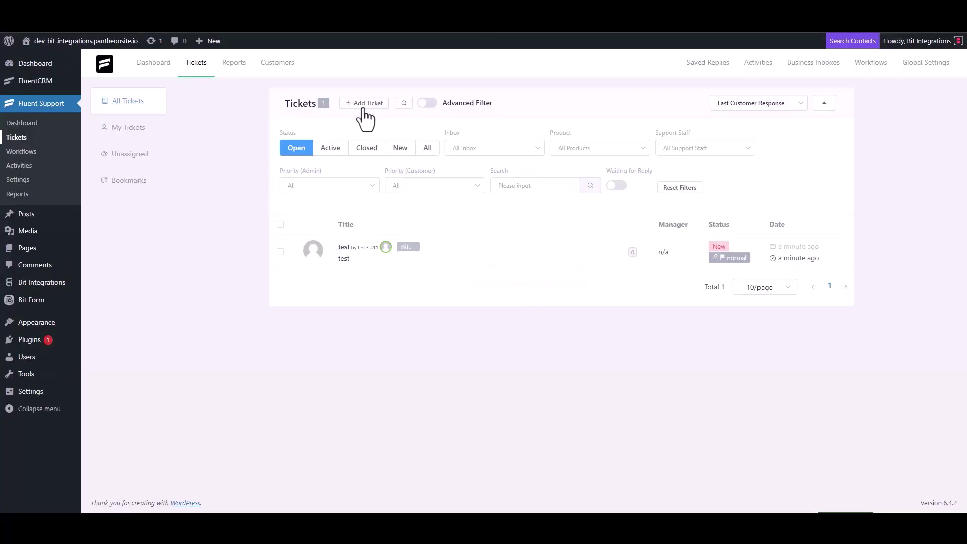
Step: Start a new ticket for a newly created contact 'Bit Integrations' with its support e-mail
left_click(363, 105)
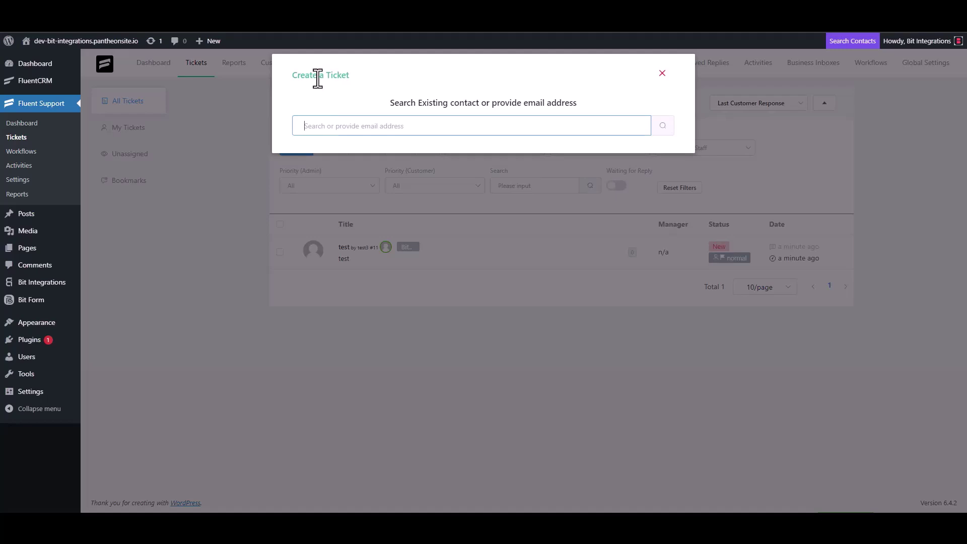
triple_click(354, 125)
left_click(385, 127)
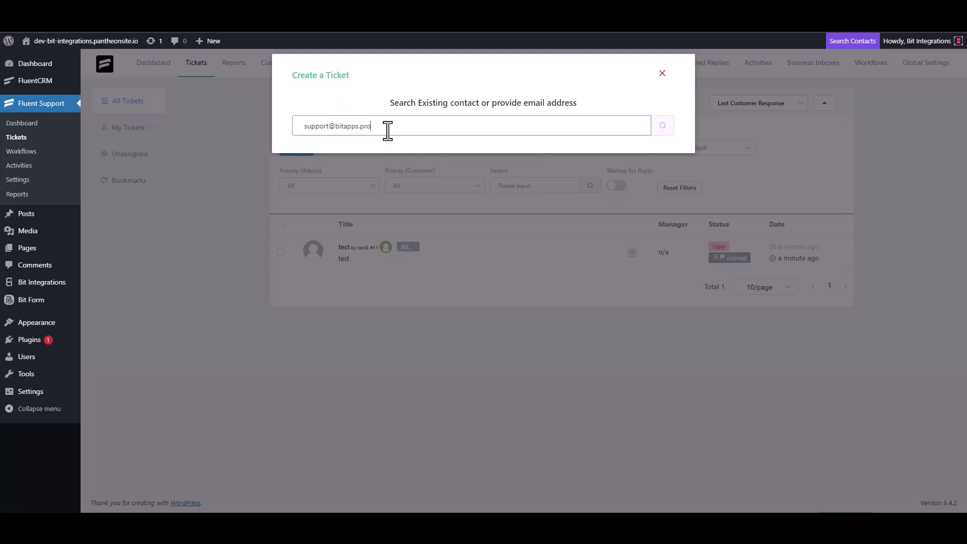
left_click(661, 127)
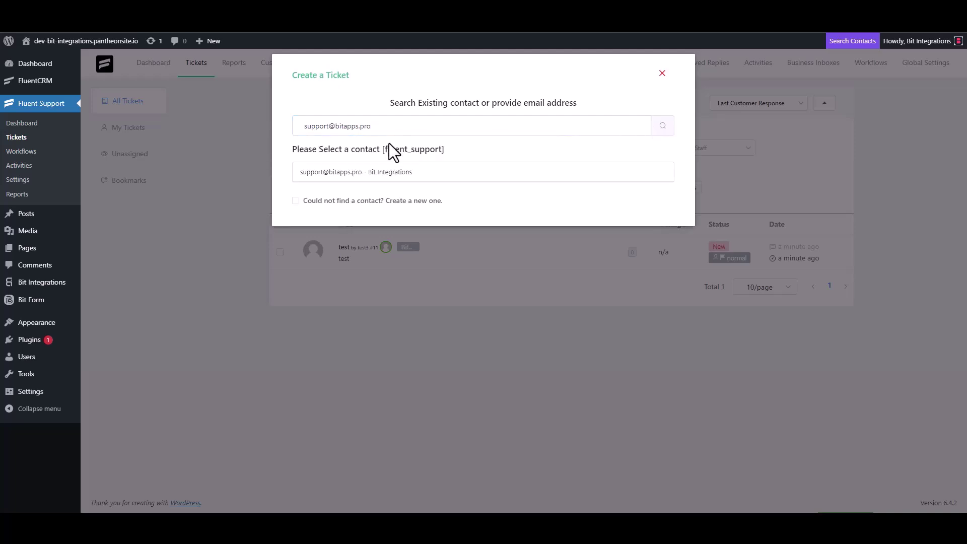
left_click(324, 199)
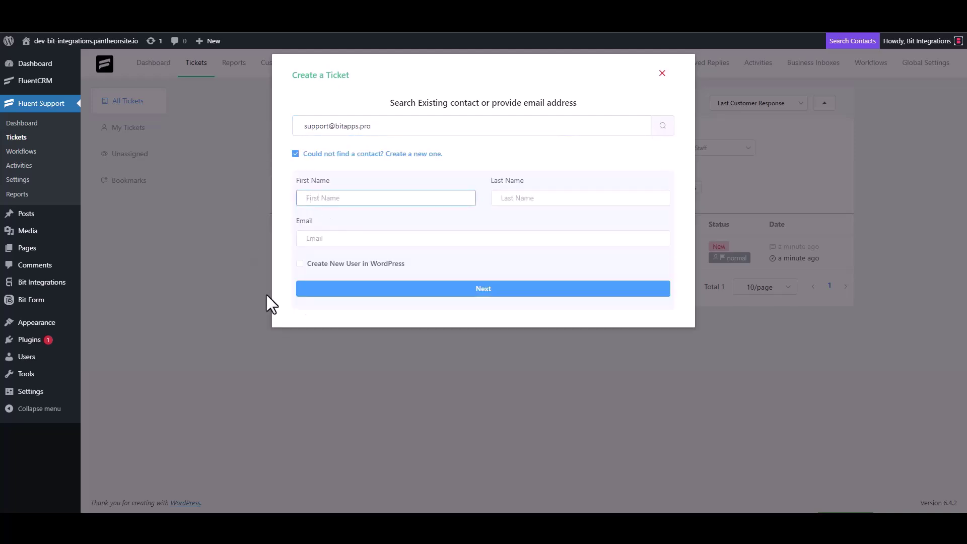
type("Bit Integrations")
left_click(336, 239)
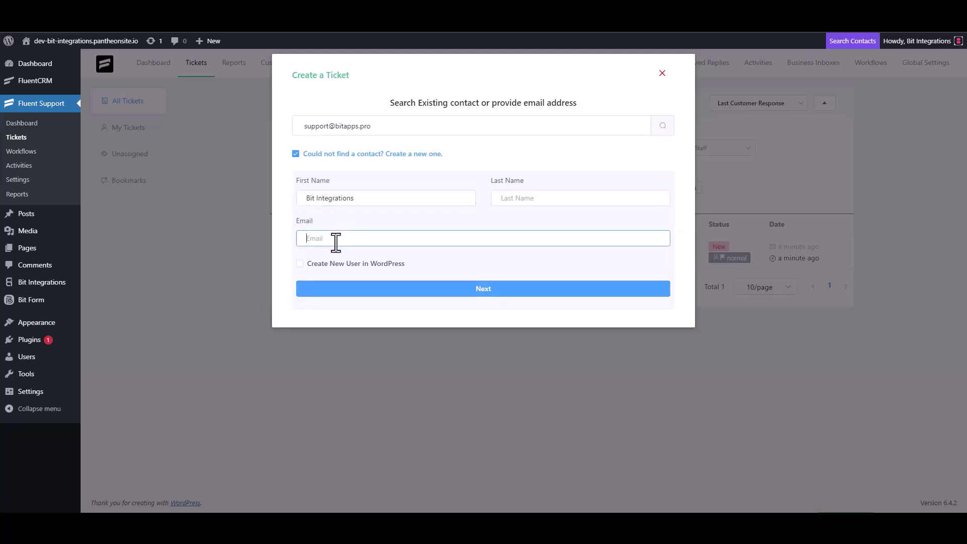
left_click(482, 290)
Step: Use 'Bit Integrations' as both the ticket subject and details, and create the ticket
left_click(373, 182)
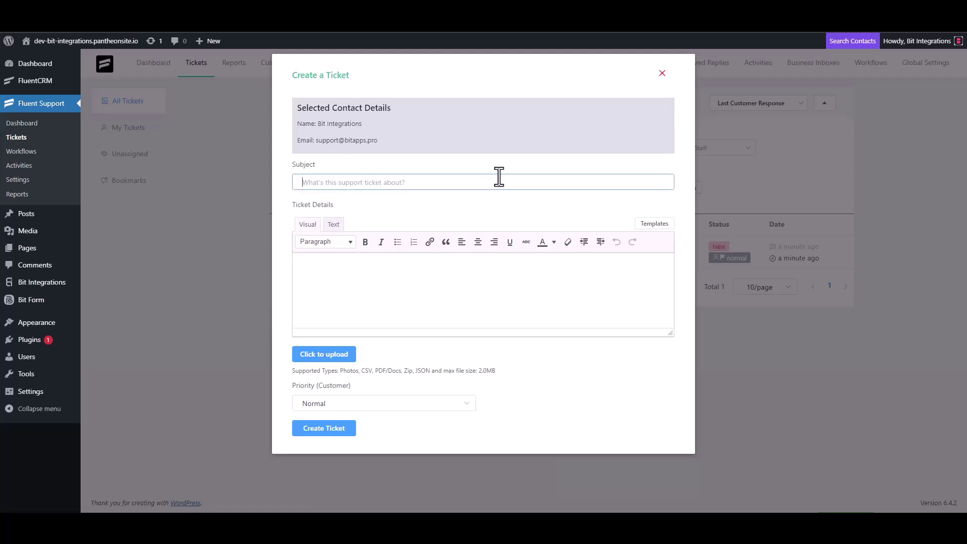
type("test")
left_click(334, 285)
type("t")
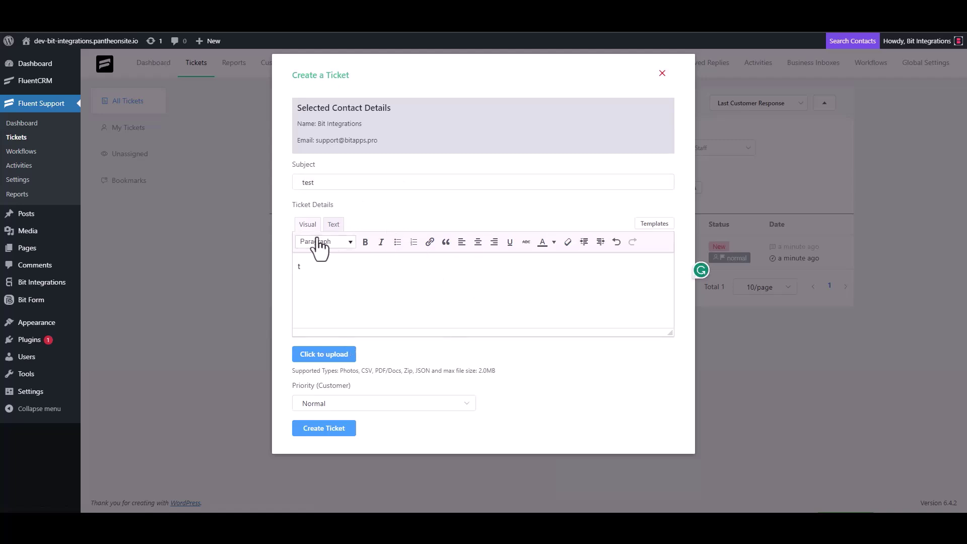
double_click(321, 183)
key("BackSpace")
left_click(319, 274)
key("BackSpace")
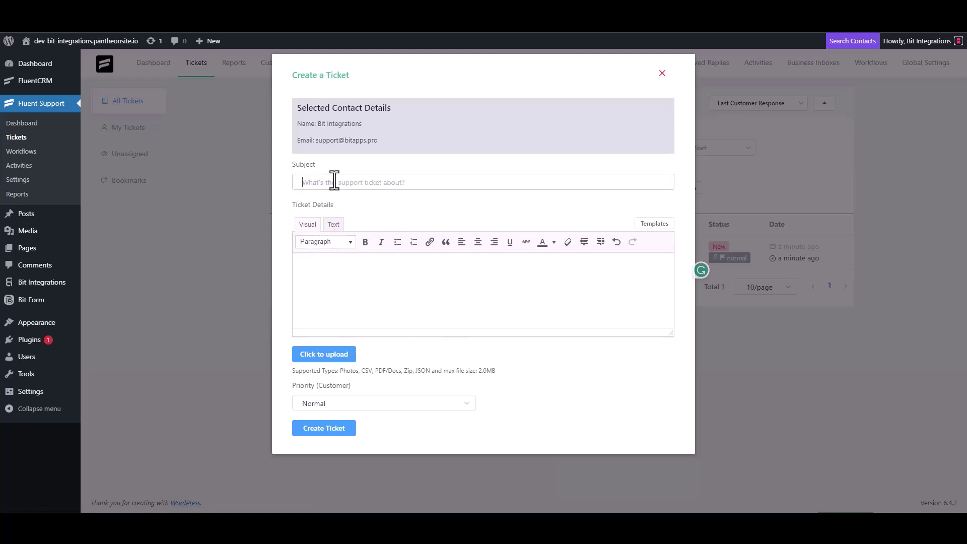
left_click(332, 181)
type("Bit In")
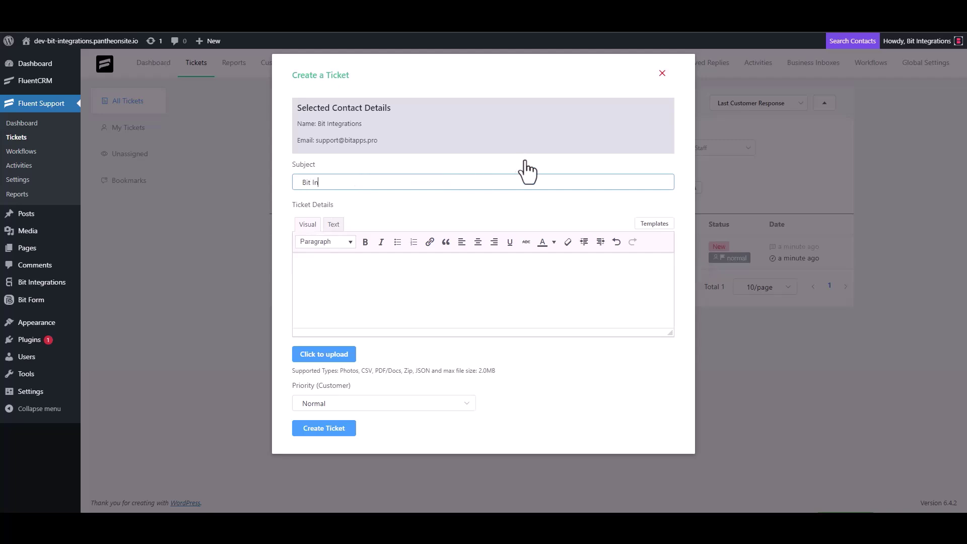
type("tegrations")
key("ctrl+a")
key("ctrl+c")
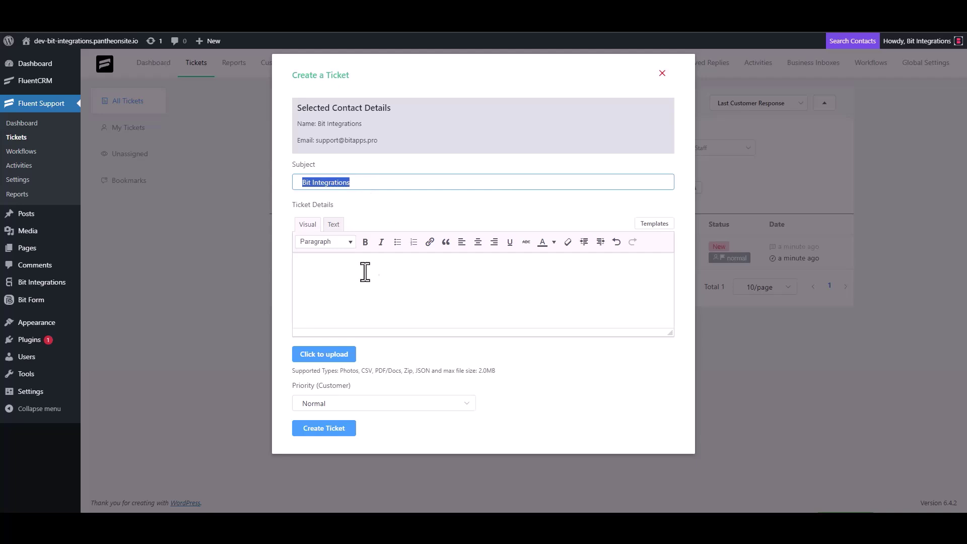
left_click(347, 265)
key("ctrl+v")
left_click(332, 427)
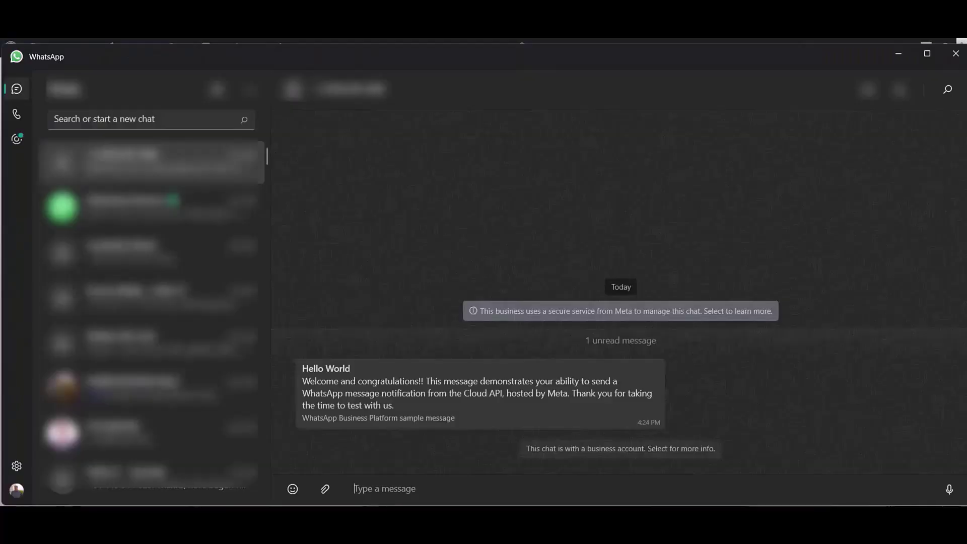
Step: Highlight the received Hello World template message in the WhatsApp business chat
left_click_drag(301, 366, 485, 414)
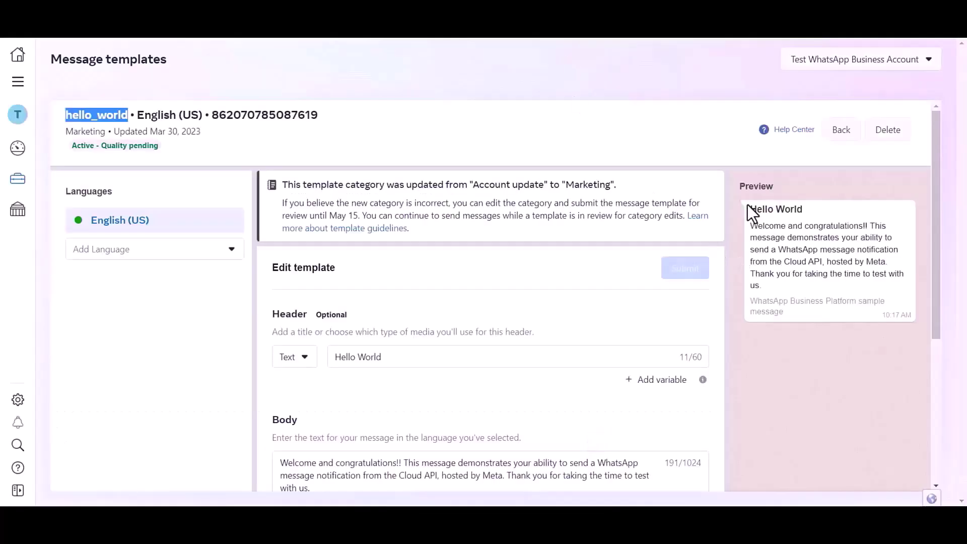
left_click(747, 205)
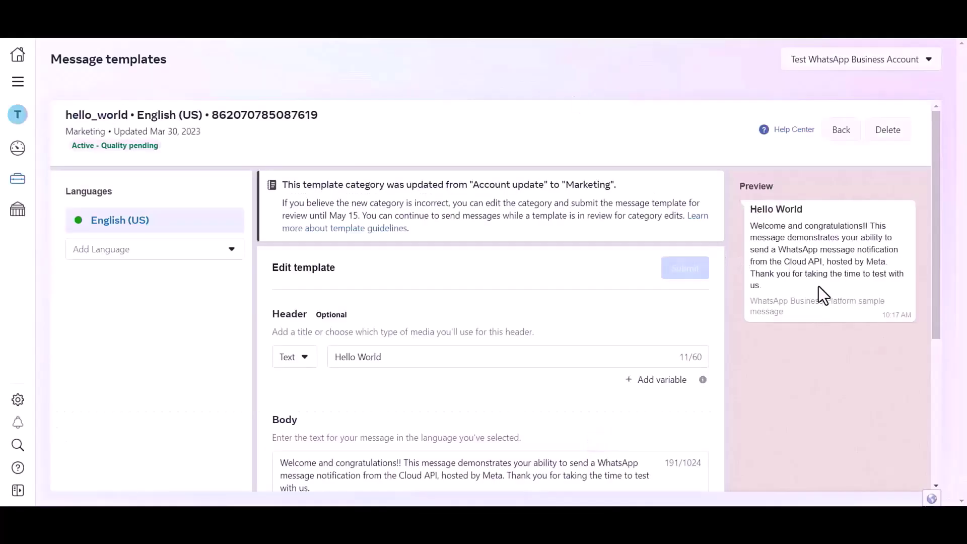